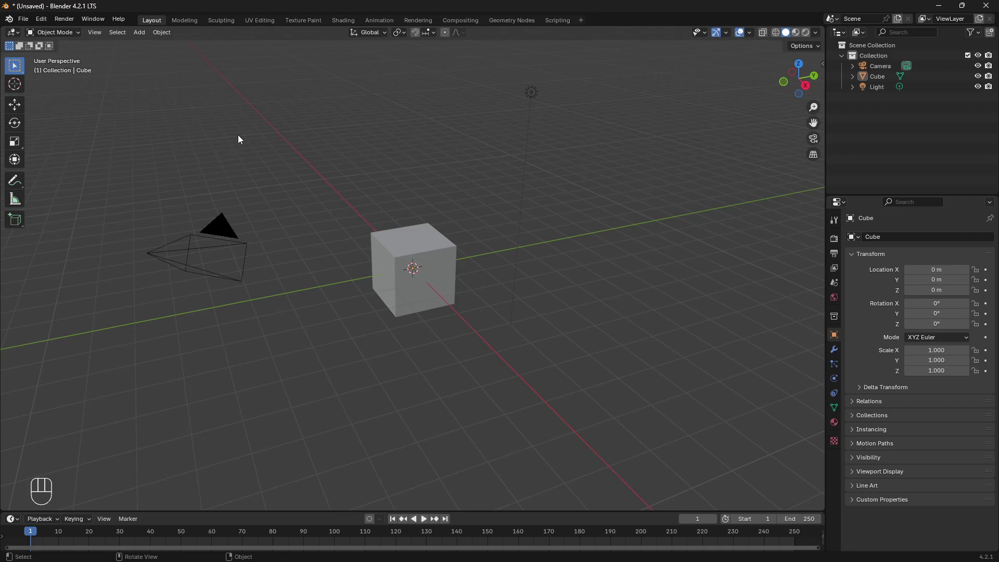
Box-select the default camera, cube and light and delete all three
{"action": "left_click_drag", "start_coordinate": [162, 50], "coordinate": [565, 436]}
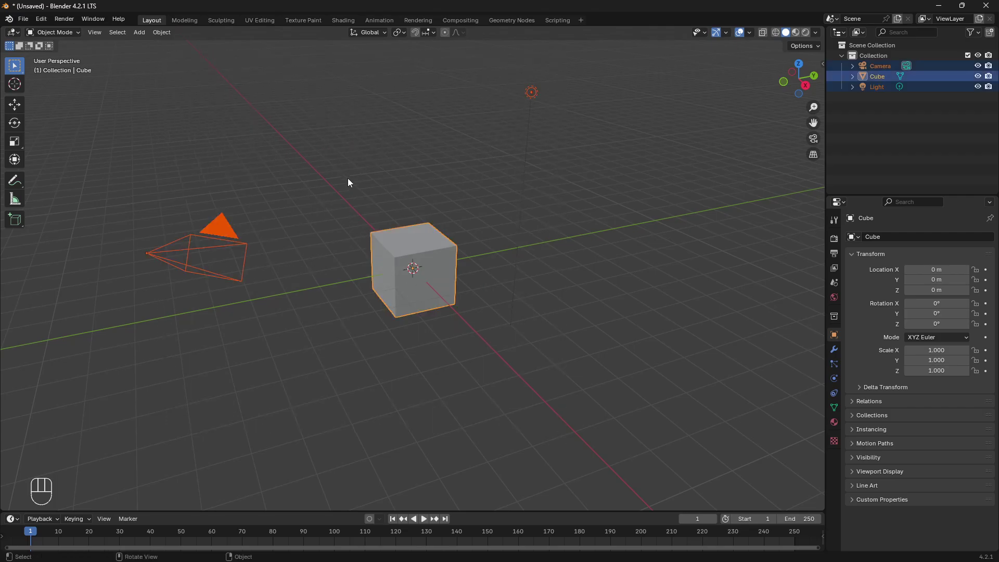
{"action": "key", "text": "x"}
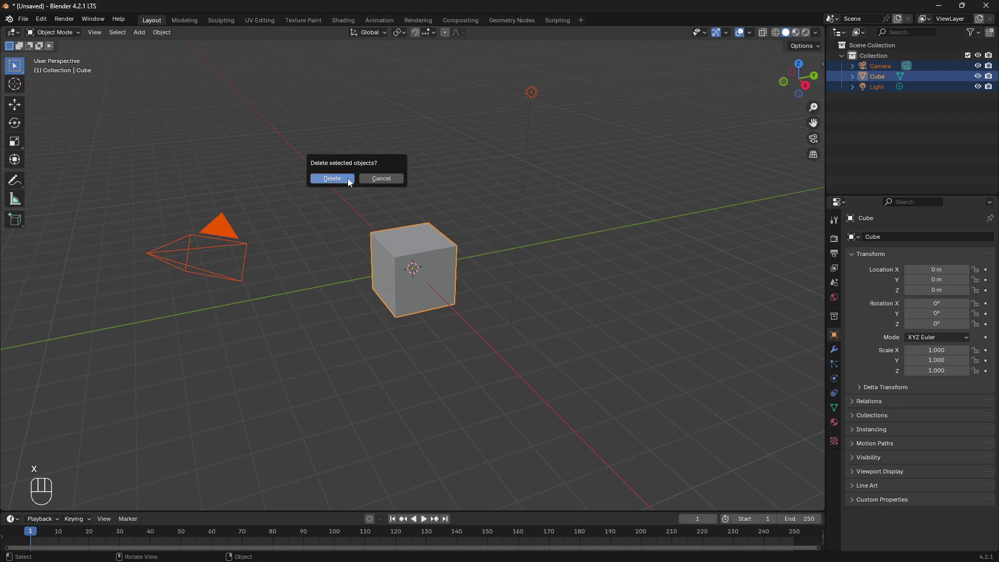
{"action": "left_click", "coordinate": [347, 179]}
Add a torus mesh at the origin
{"action": "key", "text": "shift+a"}
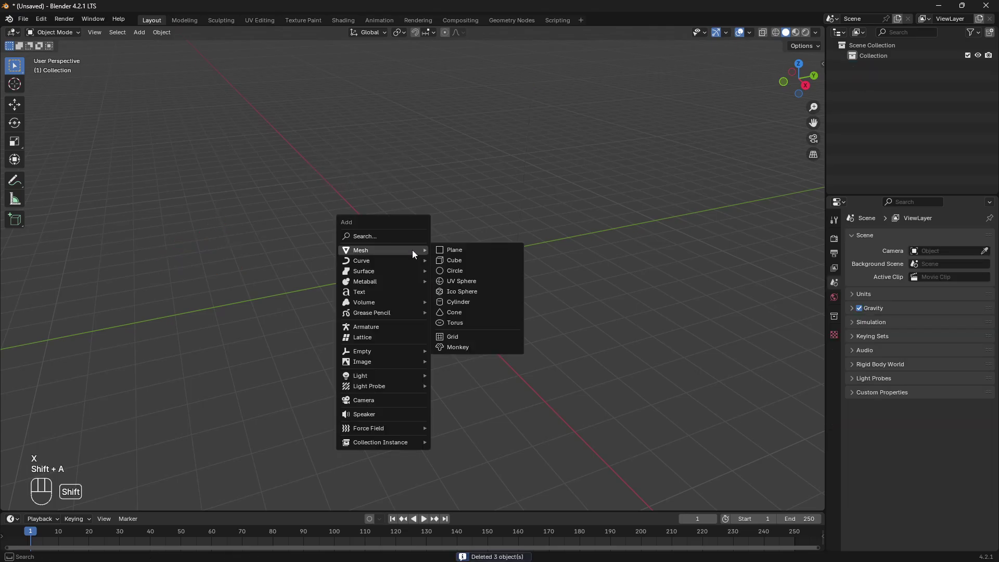
{"action": "mouse_move", "coordinate": [395, 310]}
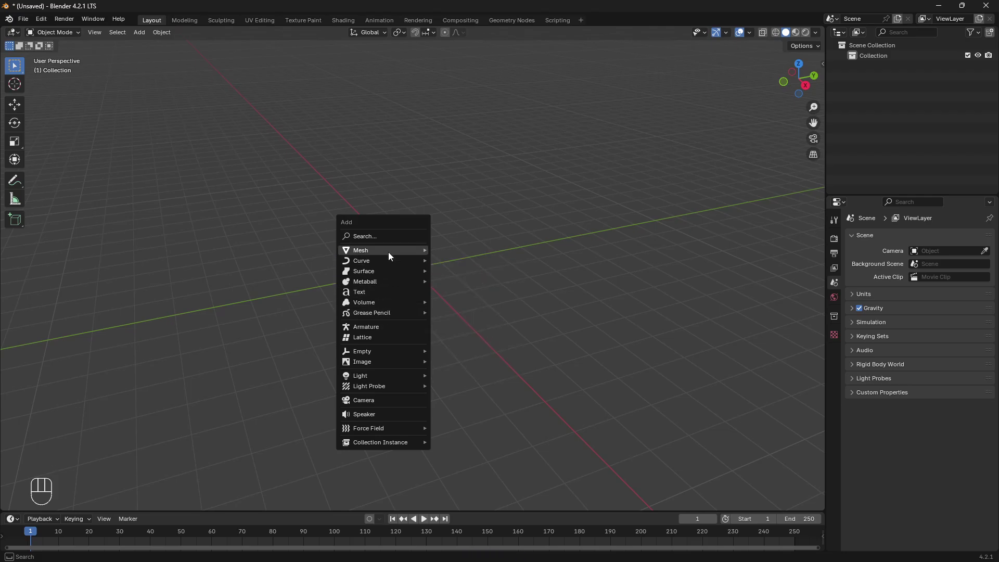
{"action": "mouse_move", "coordinate": [417, 252]}
{"action": "left_click", "coordinate": [456, 323]}
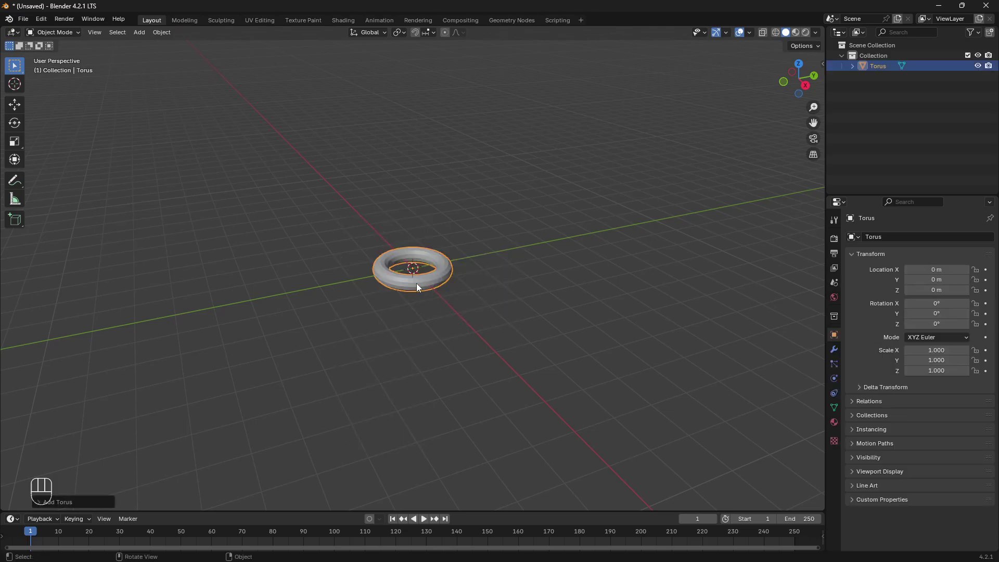
Scale the torus uniformly to 3.131, shade it smooth, then deselect it
{"action": "key", "text": "s"}
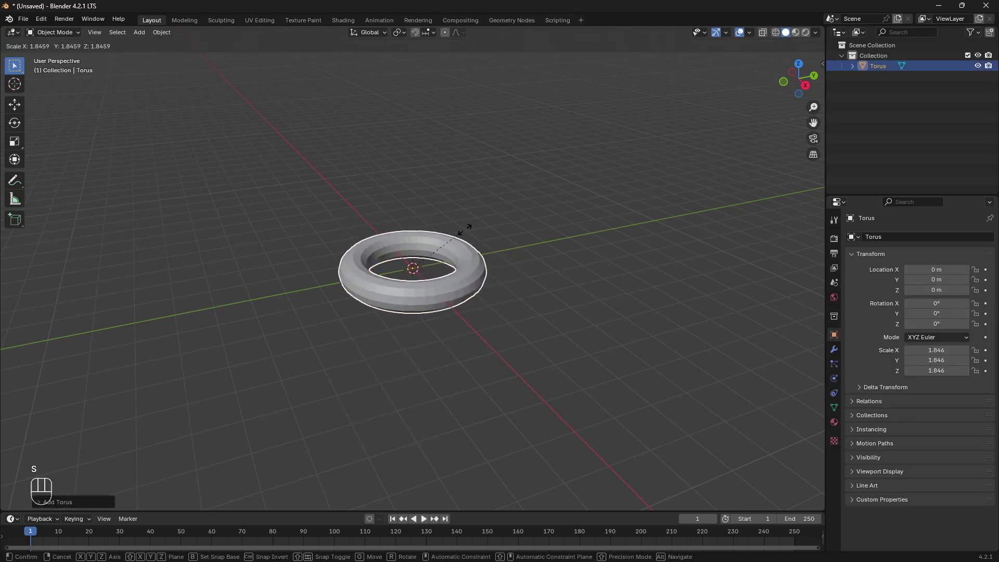
{"action": "left_click", "coordinate": [488, 216]}
{"action": "right_click", "coordinate": [468, 222]}
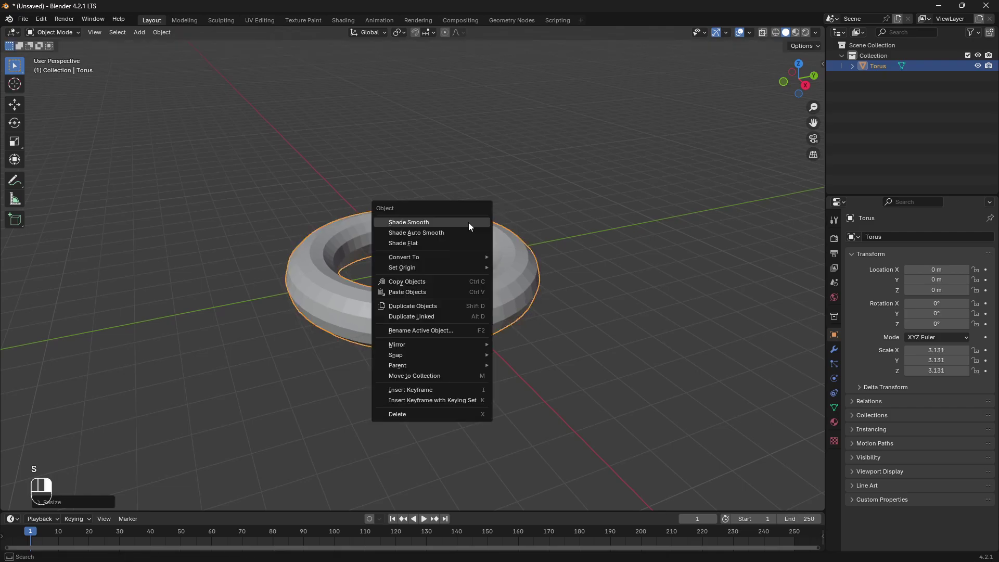
{"action": "left_click", "coordinate": [451, 221]}
{"action": "left_click", "coordinate": [433, 183]}
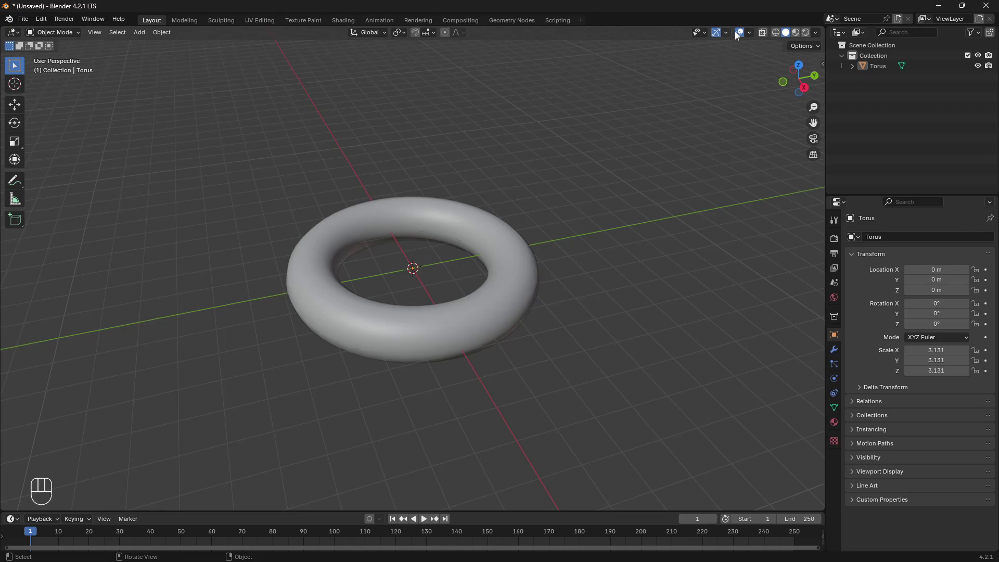
Turn on the Wireframe viewport overlay, then select the torus and enter Edit Mode
{"action": "left_click", "coordinate": [749, 33]}
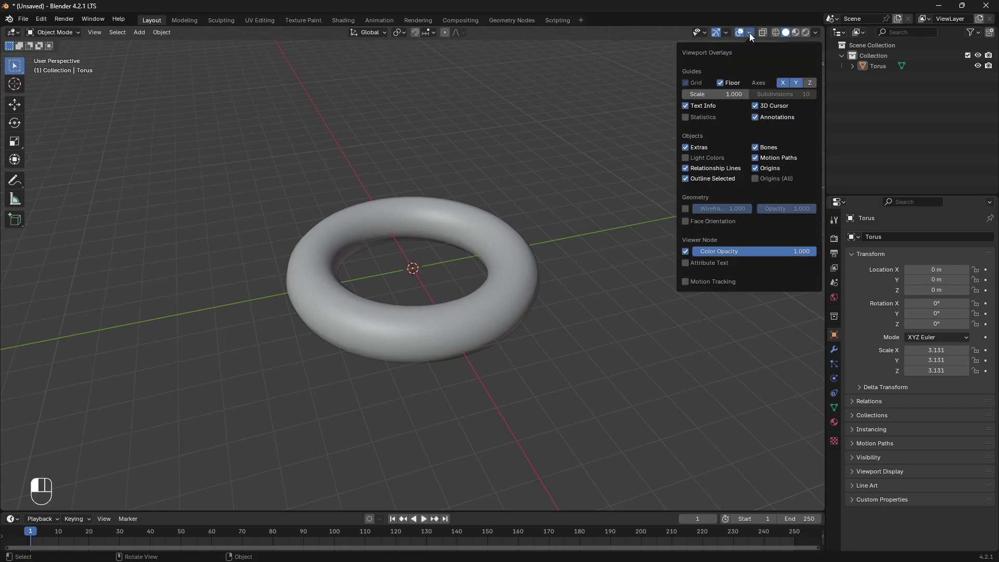
{"action": "left_click", "coordinate": [686, 208]}
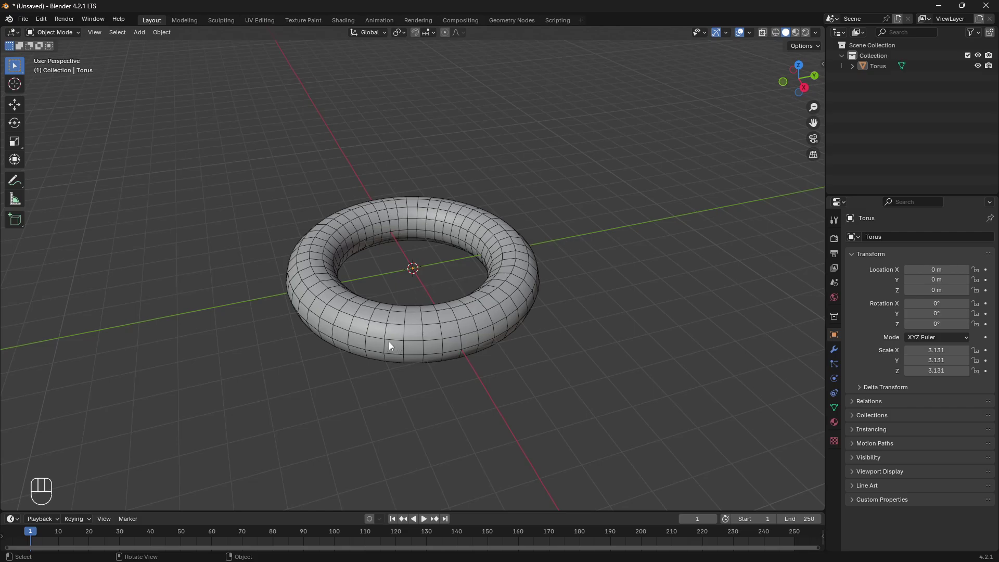
{"action": "scroll", "coordinate": [466, 298], "scroll_direction": "up", "scroll_amount": 3}
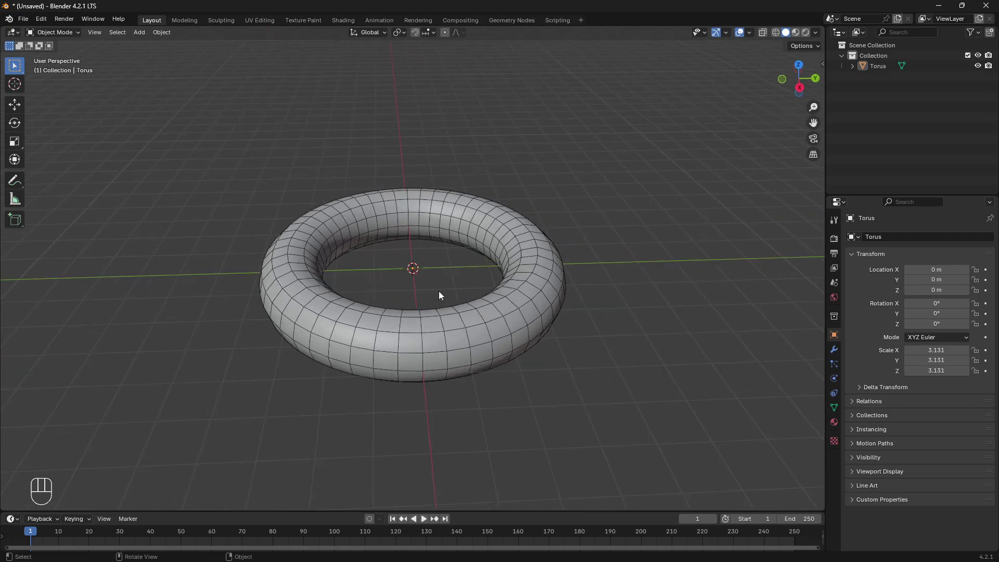
{"action": "left_click", "coordinate": [479, 352]}
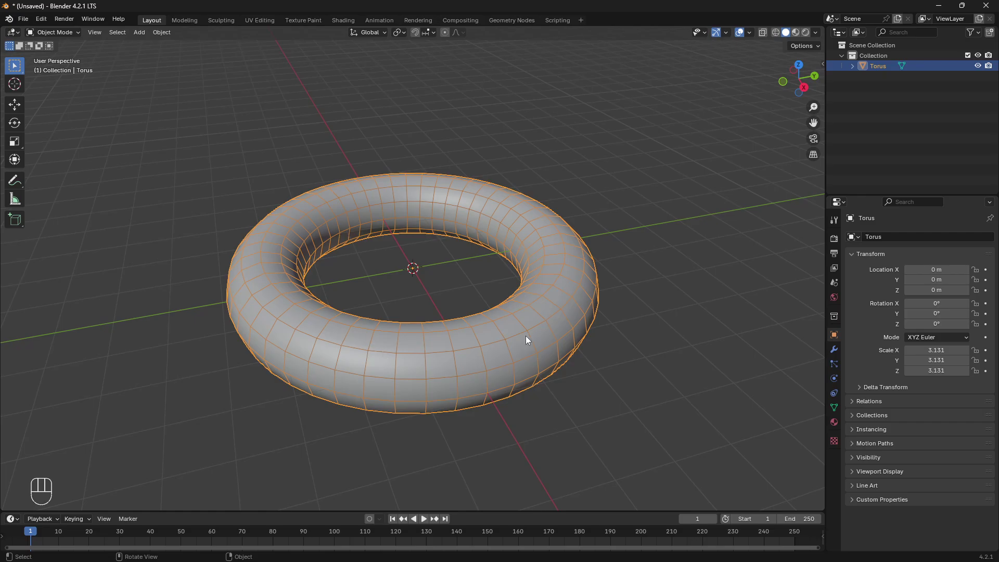
{"action": "scroll", "coordinate": [476, 285], "scroll_direction": "down", "scroll_amount": 1}
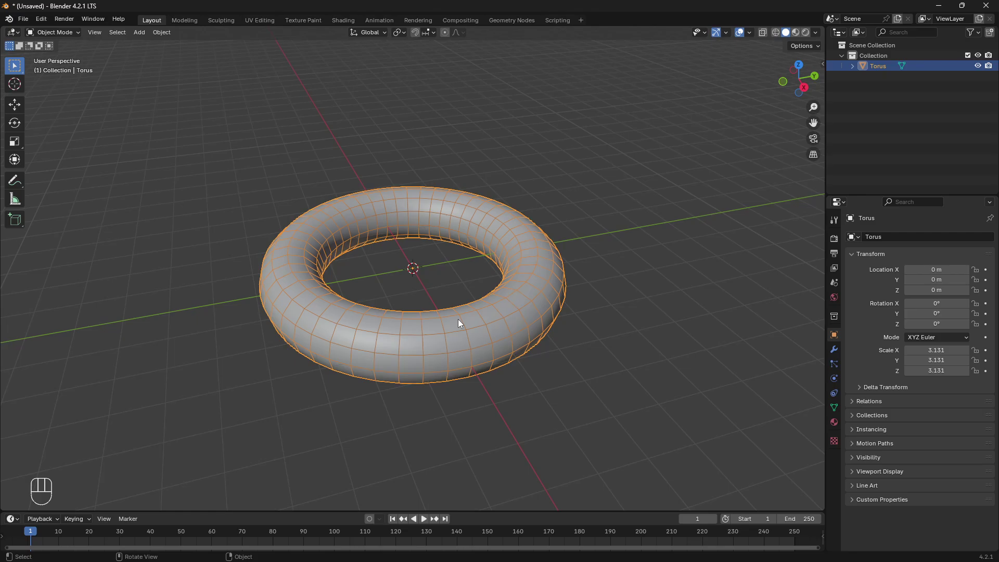
{"action": "key", "text": "Tab"}
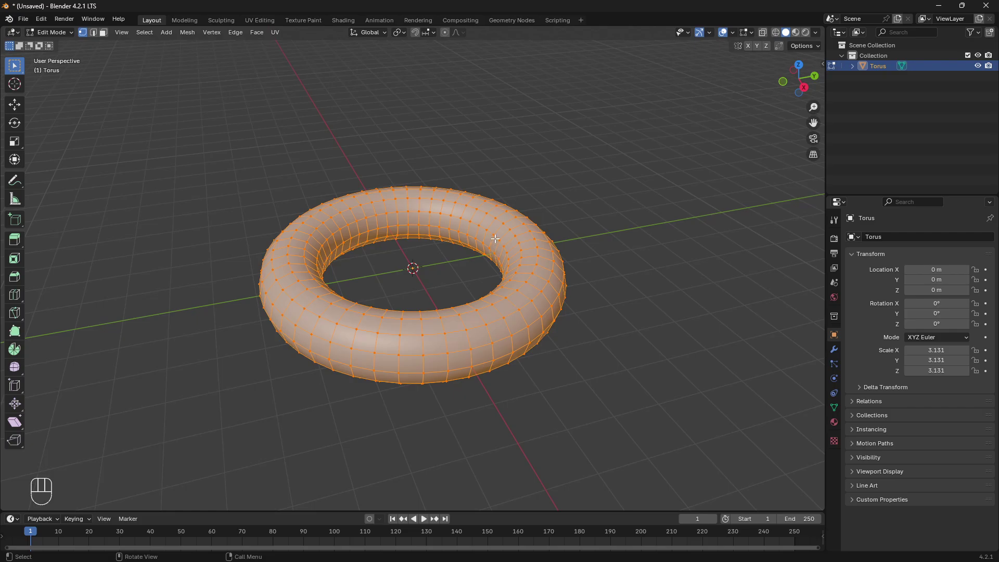
In edge mode, select one edge loop around the torus tube and mark it as a seam
{"action": "key", "text": "2"}
{"action": "left_click", "coordinate": [499, 239]}
{"action": "mouse_move", "coordinate": [462, 264]}
{"action": "middle_mouse_down"}
{"action": "mouse_move", "coordinate": [493, 276]}
{"action": "mouse_move", "coordinate": [470, 247]}
{"action": "middle_mouse_up"}
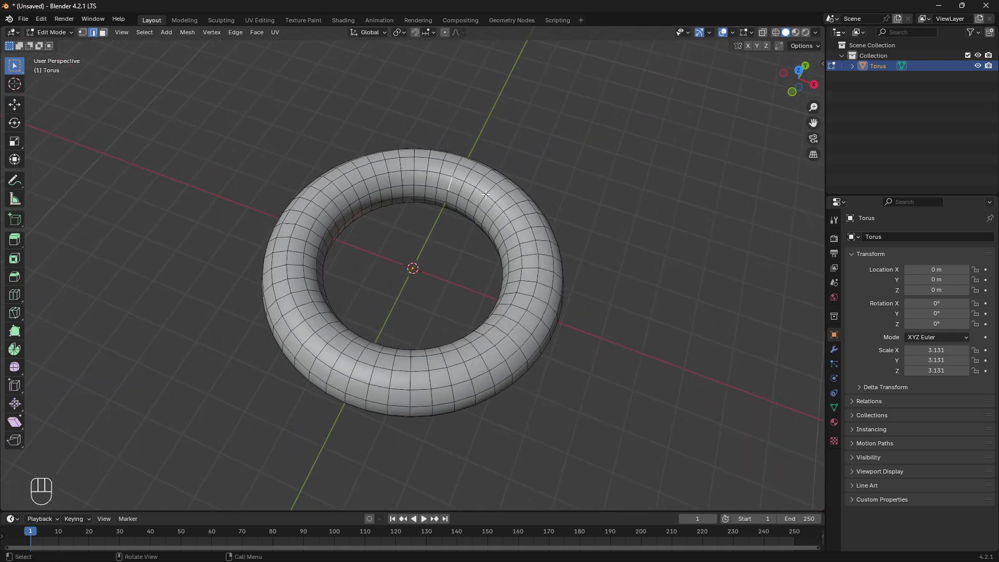
{"action": "mouse_move", "coordinate": [504, 202]}
{"action": "middle_mouse_down"}
{"action": "mouse_move", "coordinate": [473, 174]}
{"action": "mouse_move", "coordinate": [510, 196]}
{"action": "middle_mouse_up"}
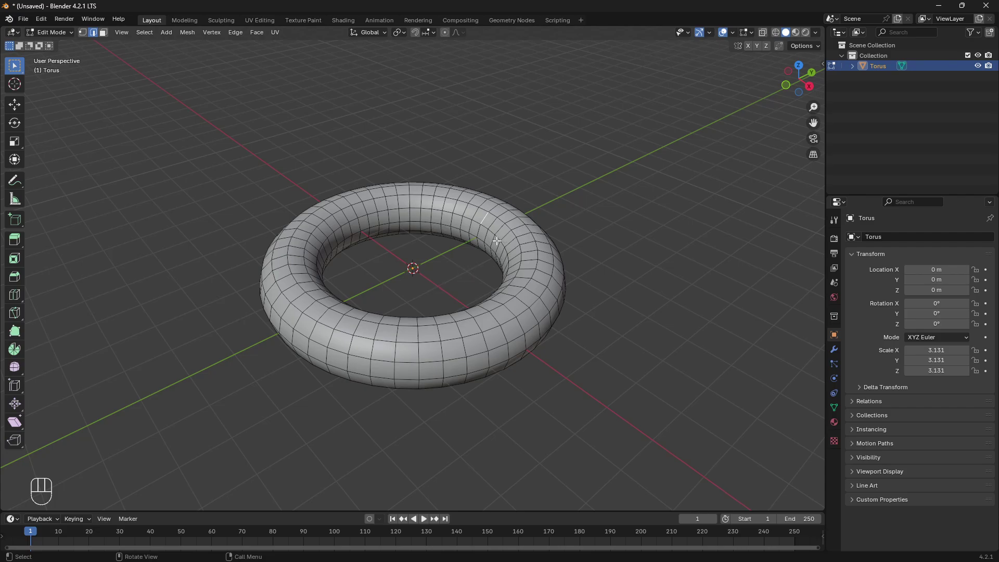
{"action": "middle_click_drag", "start_coordinate": [495, 241], "coordinate": [487, 248]}
{"action": "scroll", "coordinate": [487, 248], "scroll_direction": "up", "scroll_amount": 3}
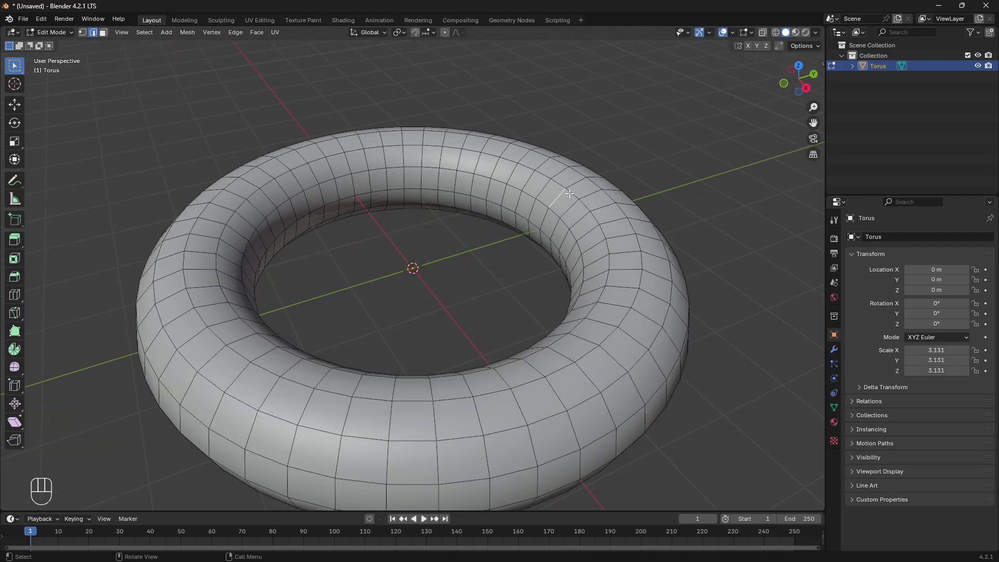
{"action": "scroll", "coordinate": [565, 193], "scroll_direction": "down", "scroll_amount": 1}
{"action": "left_click", "coordinate": [523, 213], "text": "alt"}
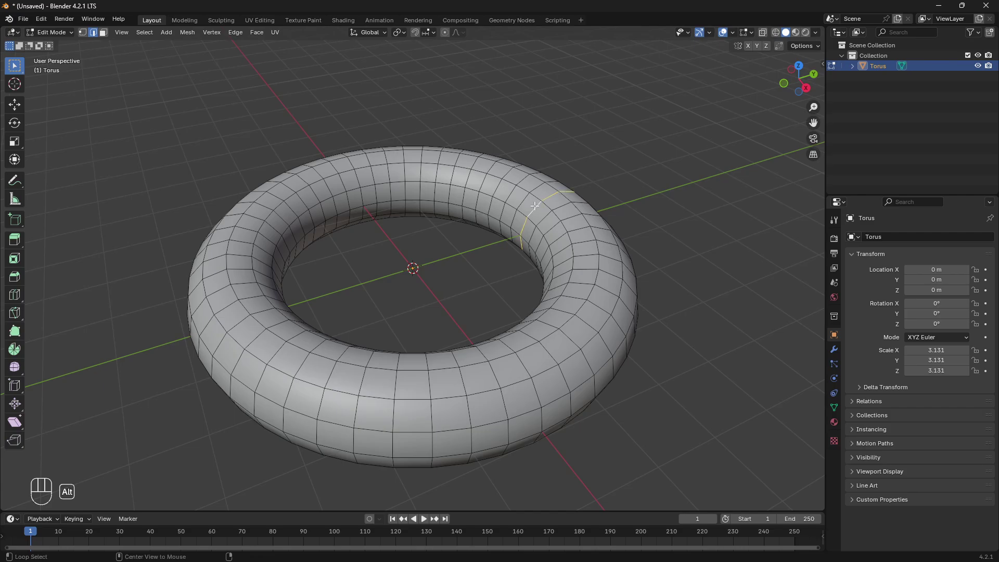
{"action": "middle_click_drag", "start_coordinate": [523, 223], "coordinate": [520, 237]}
{"action": "key", "text": "u"}
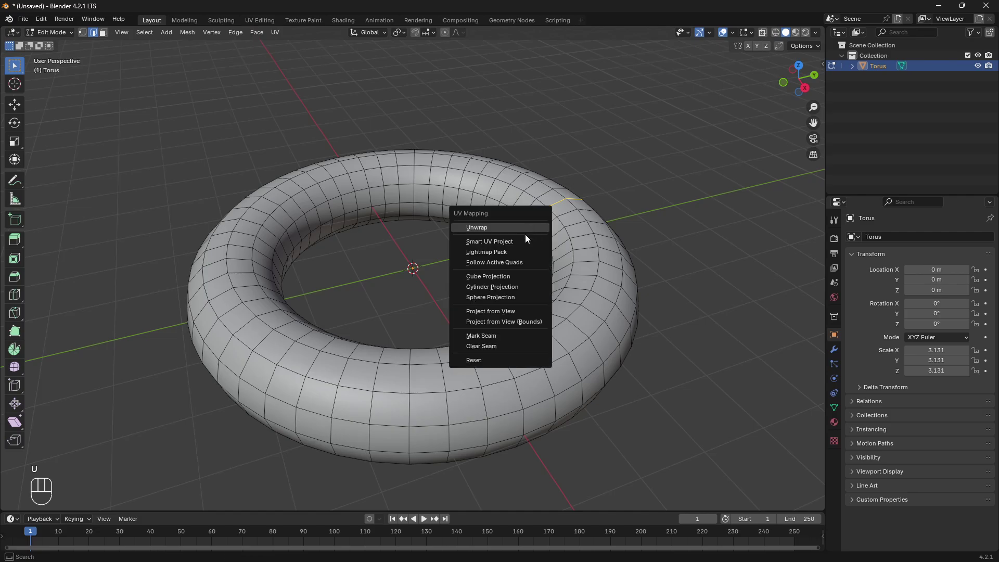
{"action": "left_click", "coordinate": [488, 337]}
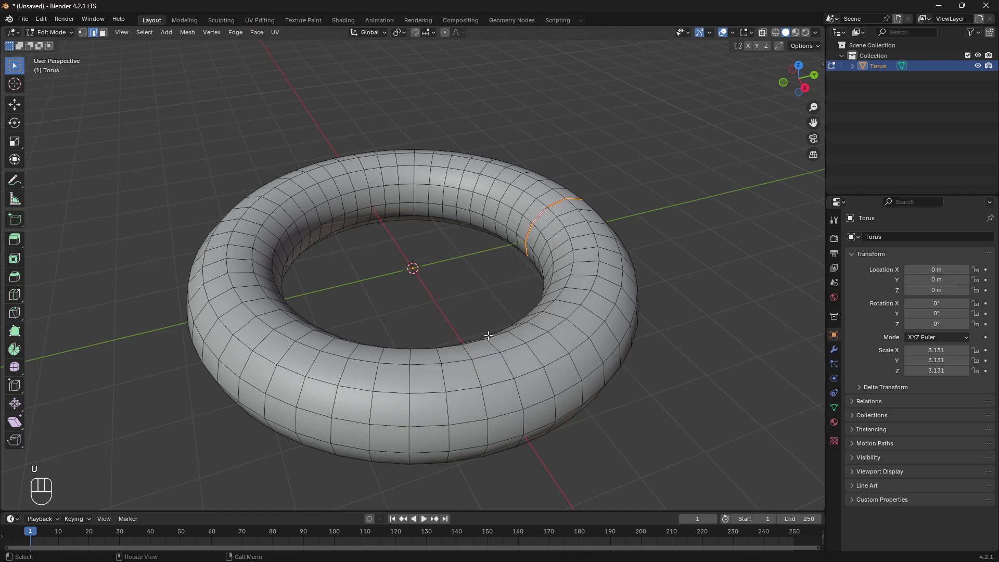
Select the torus's inner ring loop, mark it as a seam, and check both seams
{"action": "middle_click_drag", "start_coordinate": [457, 256], "coordinate": [481, 206]}
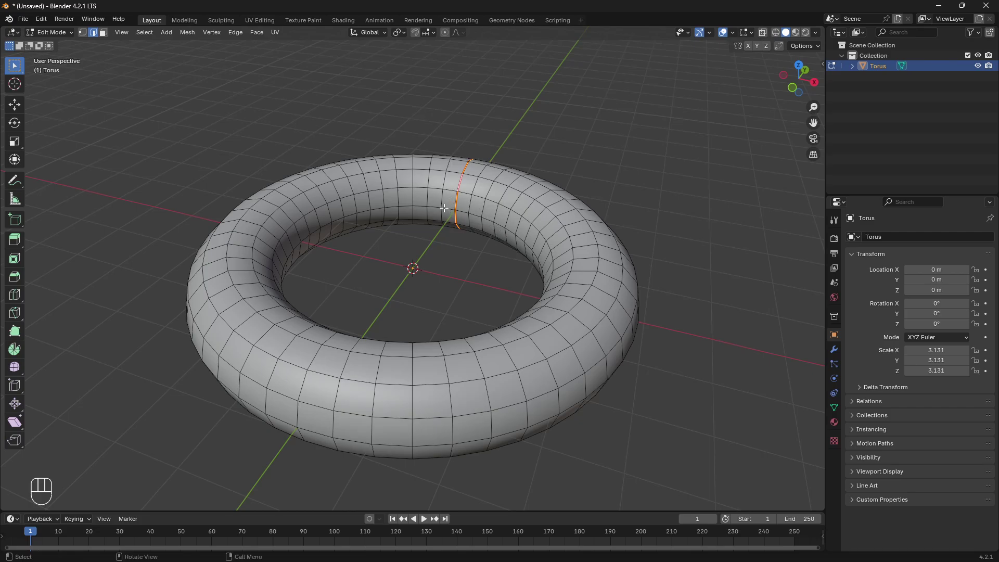
{"action": "left_click", "coordinate": [462, 212], "text": "alt"}
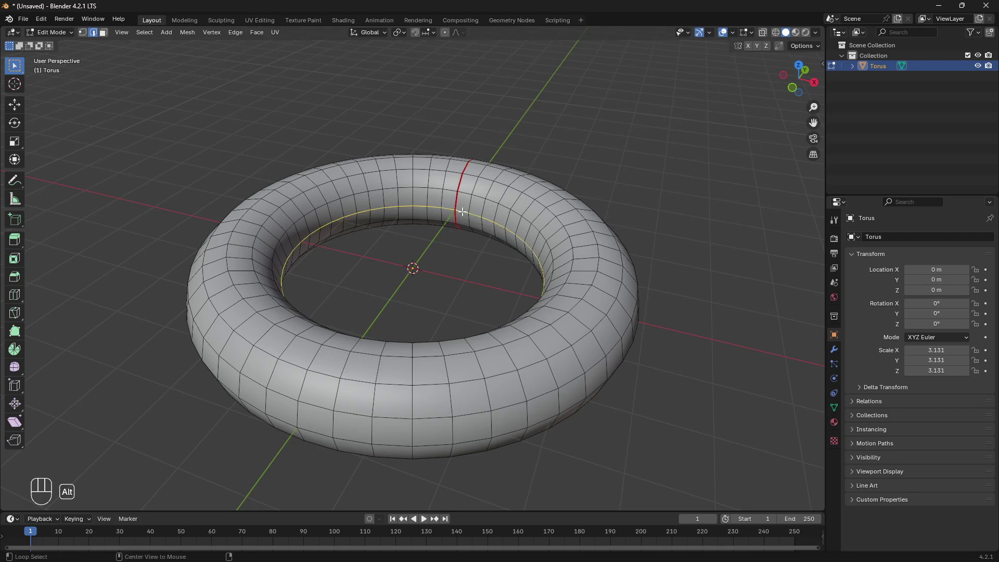
{"action": "middle_click_drag", "start_coordinate": [462, 212], "coordinate": [463, 236]}
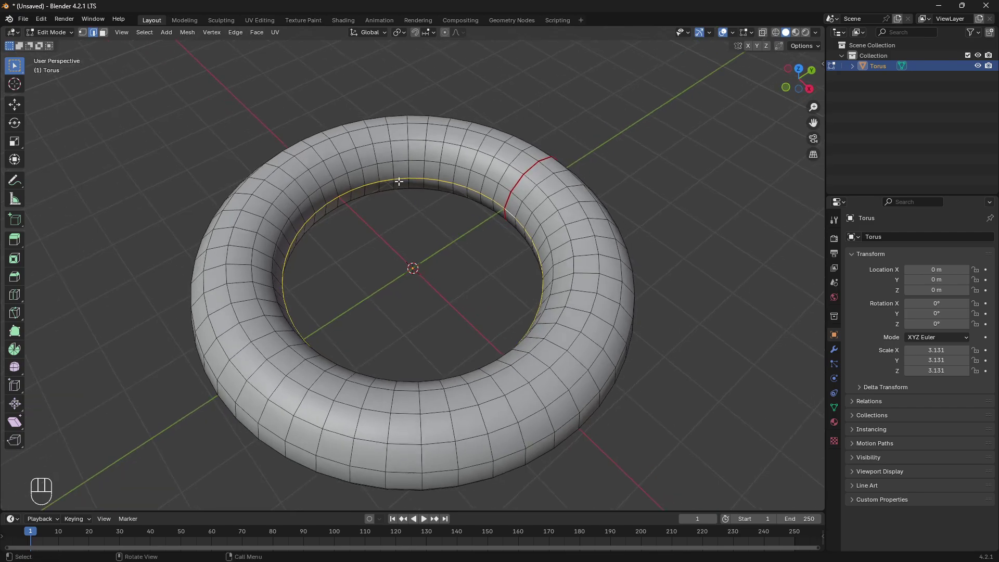
{"action": "key", "text": "u"}
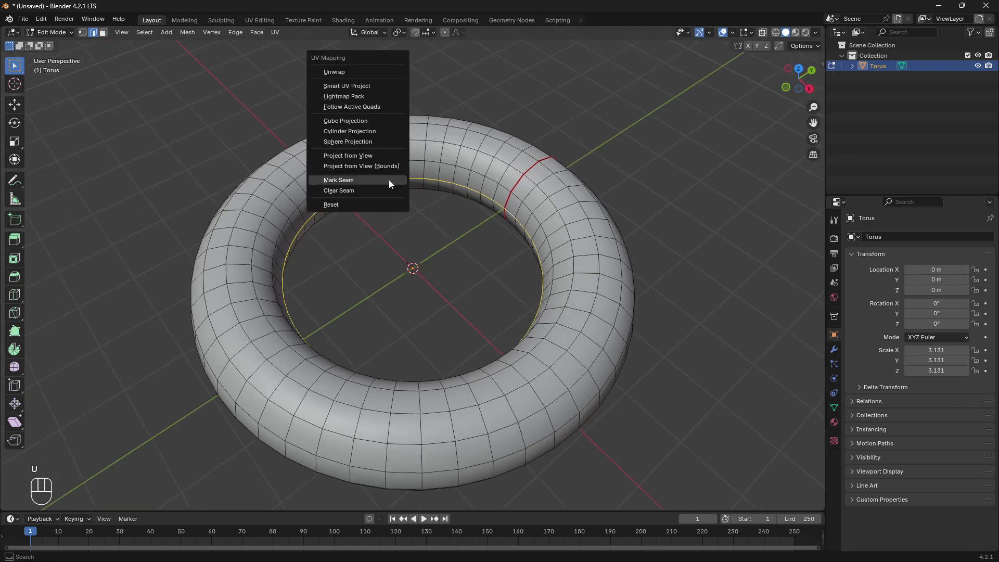
{"action": "left_click", "coordinate": [389, 179]}
{"action": "left_click", "coordinate": [492, 281]}
{"action": "middle_click_drag", "start_coordinate": [492, 280], "coordinate": [453, 276]}
{"action": "scroll", "coordinate": [425, 274], "scroll_direction": "down", "scroll_amount": 5}
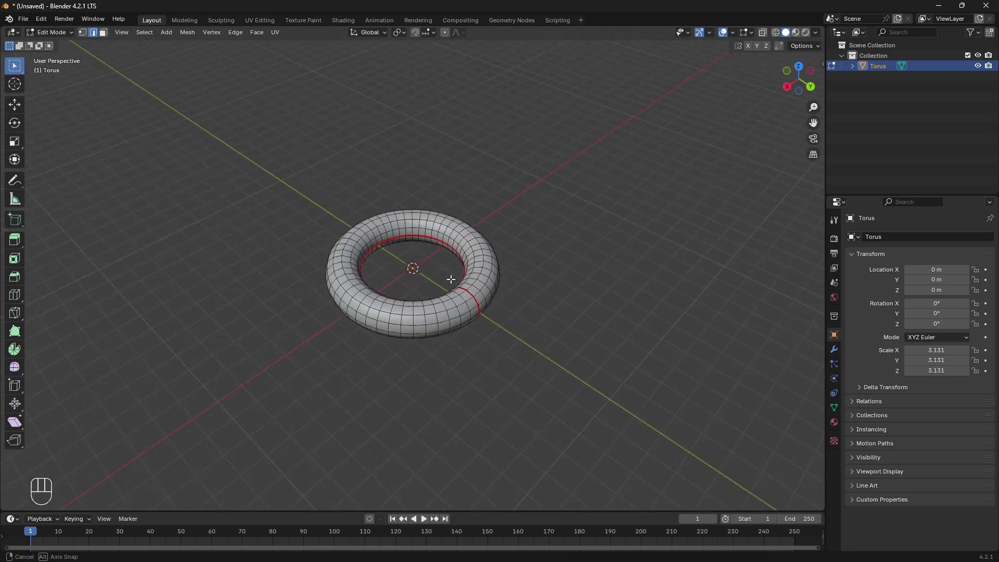
{"action": "scroll", "coordinate": [329, 332], "scroll_direction": "up", "scroll_amount": 4}
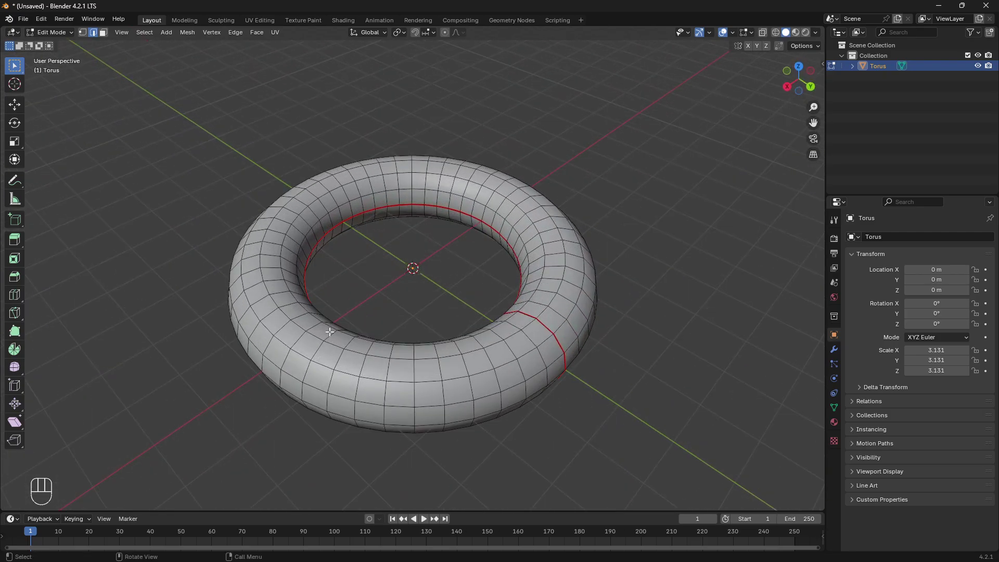
{"action": "middle_click_drag", "start_coordinate": [325, 365], "coordinate": [362, 344]}
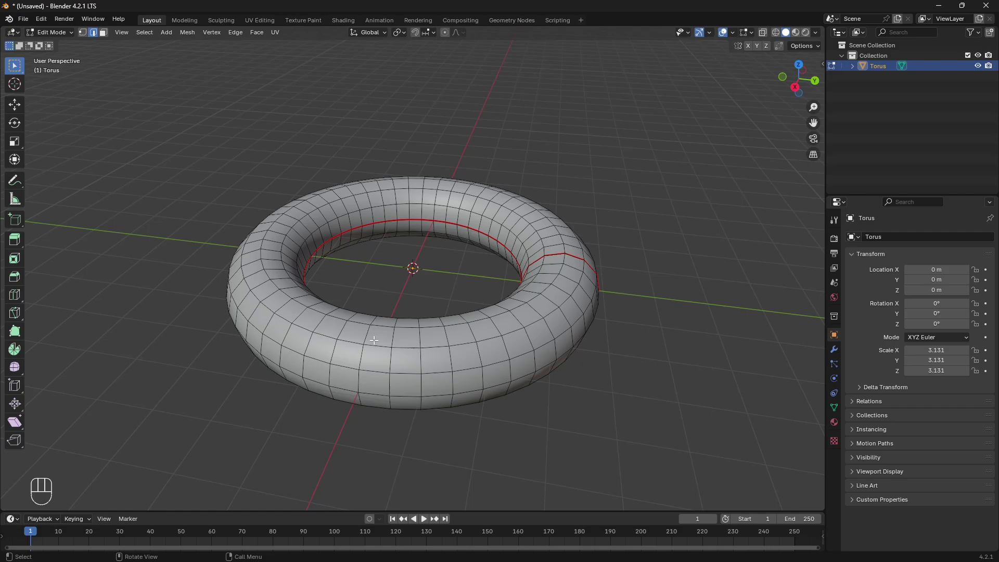
Select the whole connected torus mesh in face mode and Unwrap it along the seams
{"action": "left_click", "coordinate": [373, 340]}
{"action": "key", "text": "3"}
{"action": "left_click", "coordinate": [373, 340]}
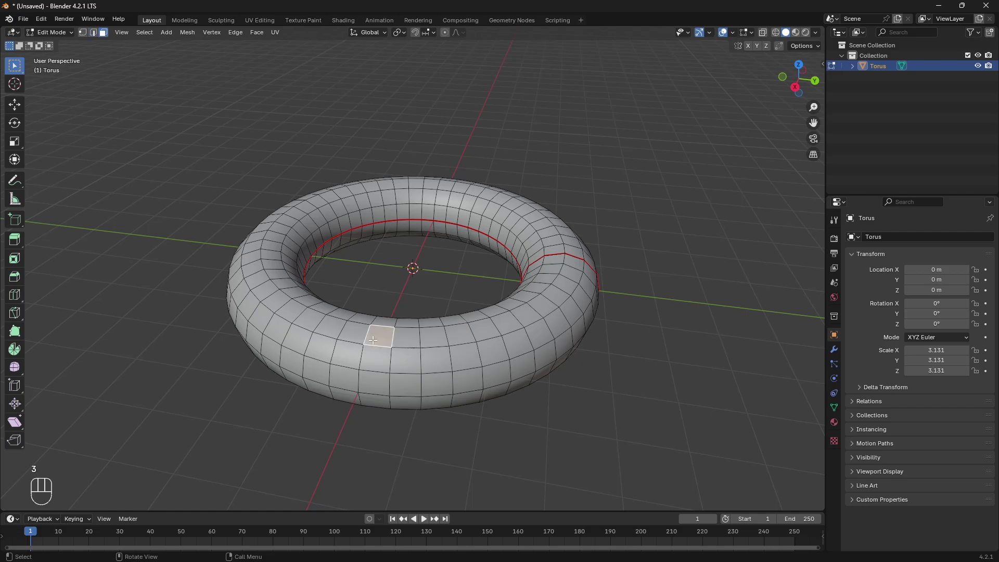
{"action": "key", "text": "ctrl+l"}
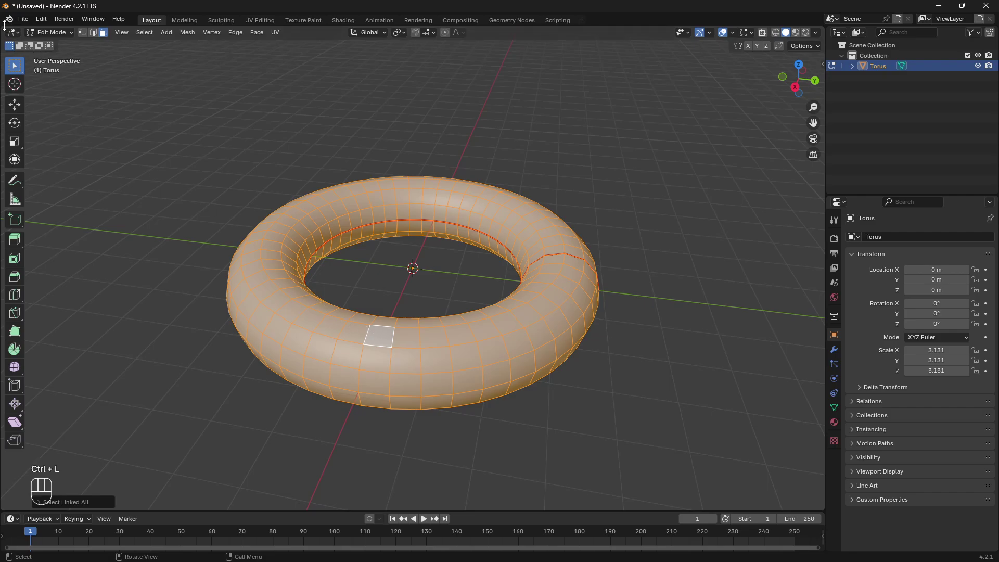
{"action": "key", "text": "u"}
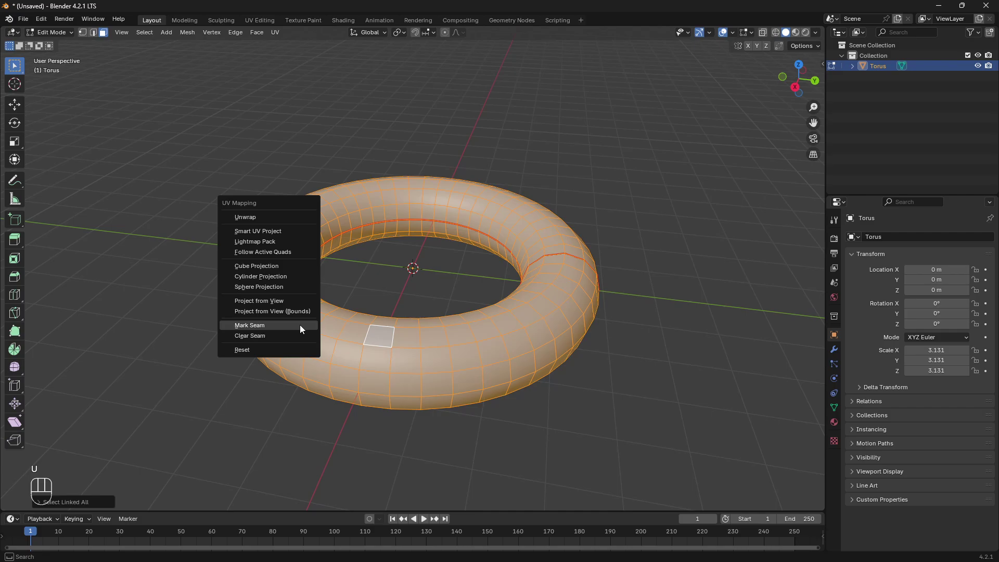
{"action": "left_click", "coordinate": [271, 220]}
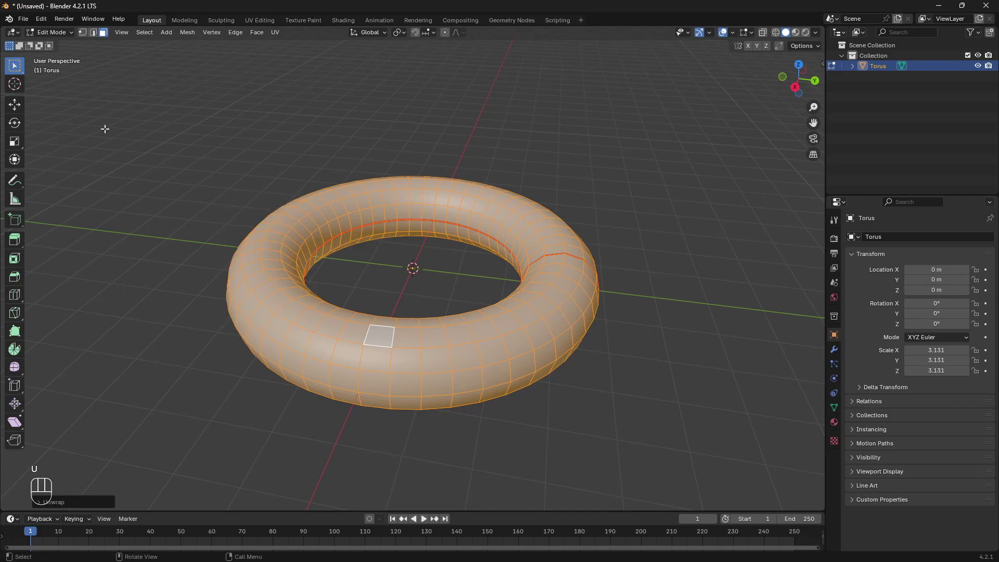
Split the viewport, make the left area a UV Editor, and frame the torus UV island
{"action": "left_click_drag", "start_coordinate": [2, 26], "coordinate": [337, 85]}
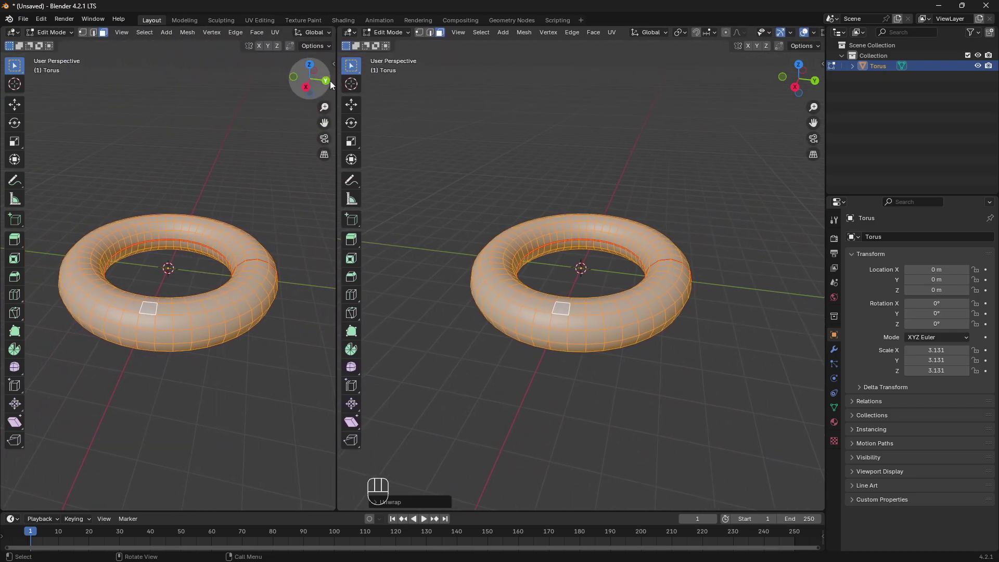
{"action": "left_click", "coordinate": [19, 33]}
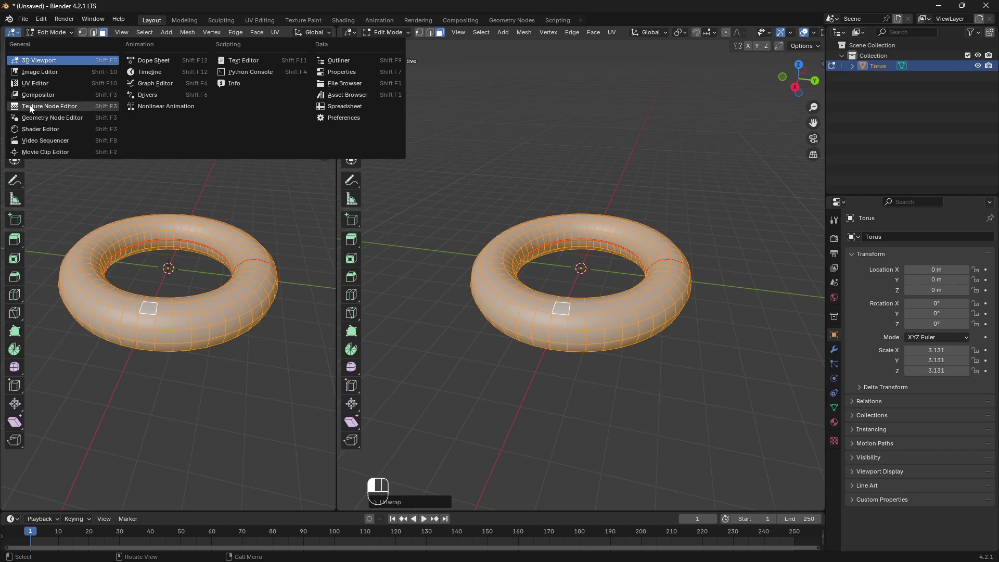
{"action": "left_click", "coordinate": [28, 84]}
{"action": "scroll", "coordinate": [65, 276], "scroll_direction": "up", "scroll_amount": 5}
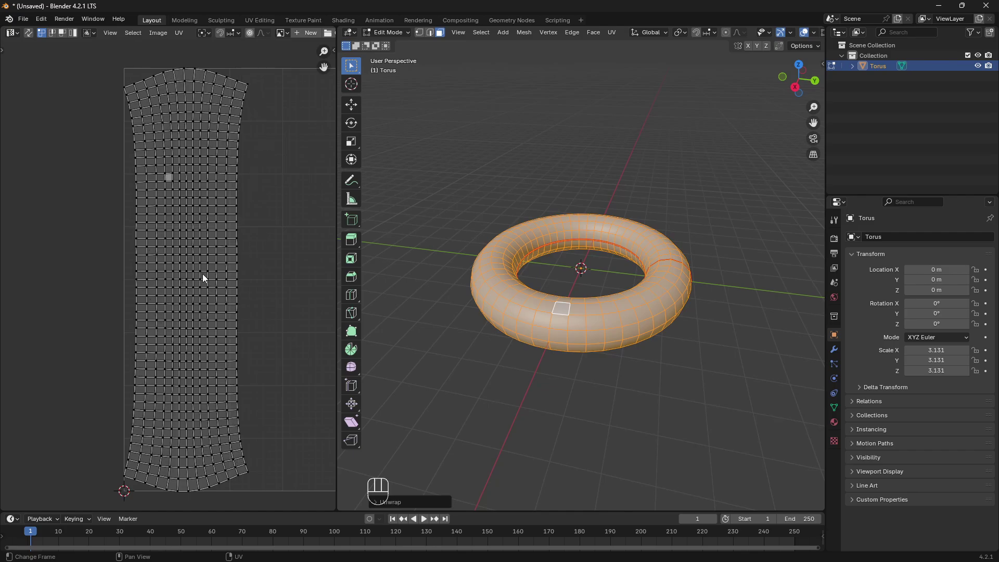
{"action": "middle_click_drag", "start_coordinate": [652, 281], "coordinate": [602, 289]}
{"action": "scroll", "coordinate": [603, 290], "scroll_direction": "up", "scroll_amount": 4}
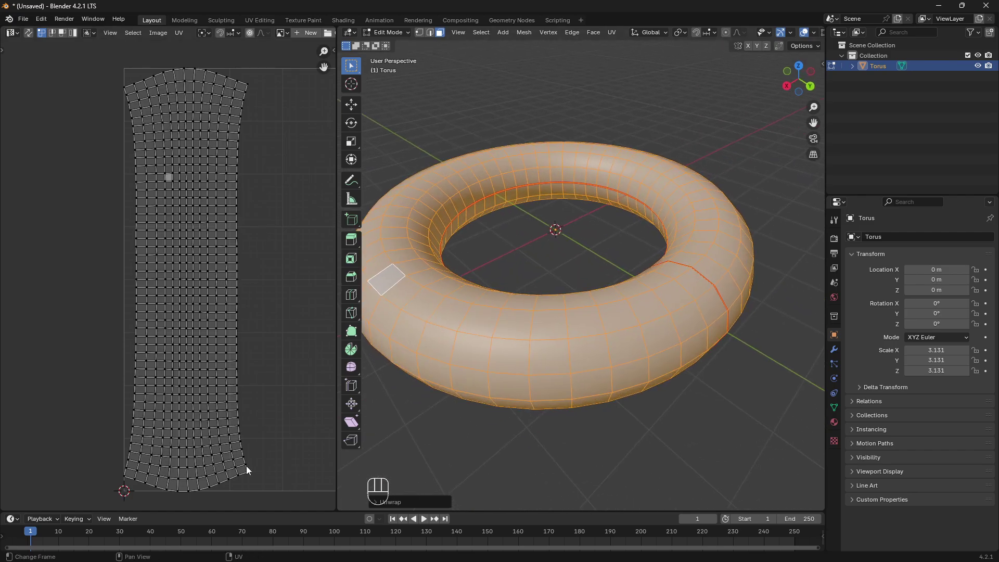
{"action": "scroll", "coordinate": [102, 359], "scroll_direction": "down", "scroll_amount": 1}
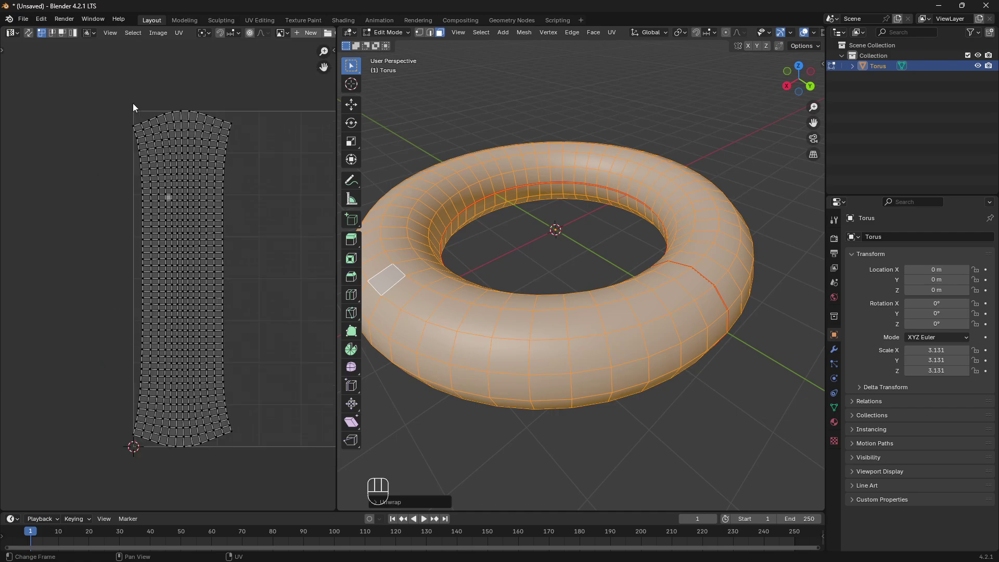
{"action": "scroll", "coordinate": [160, 289], "scroll_direction": "up", "scroll_amount": 6}
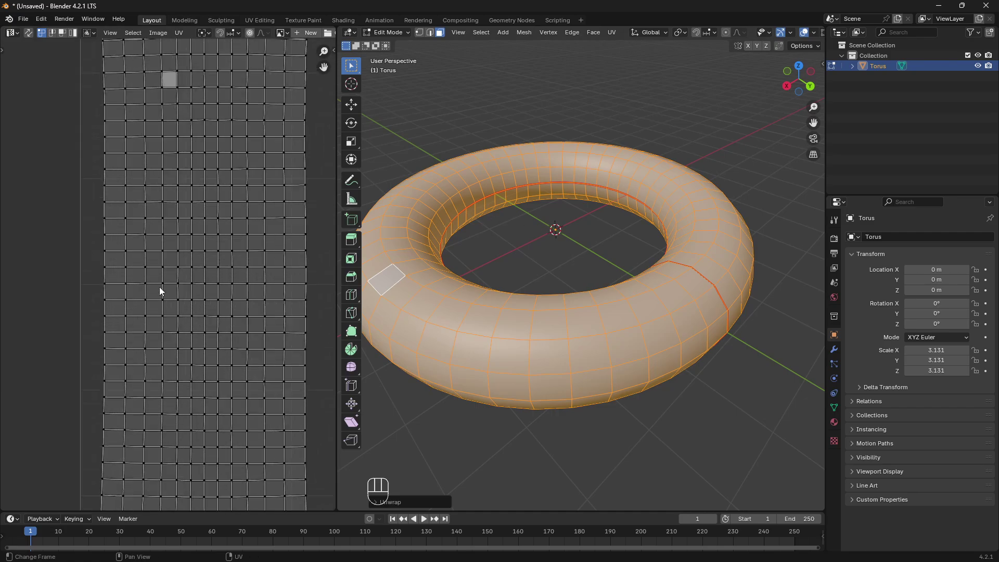
{"action": "key", "text": "Home"}
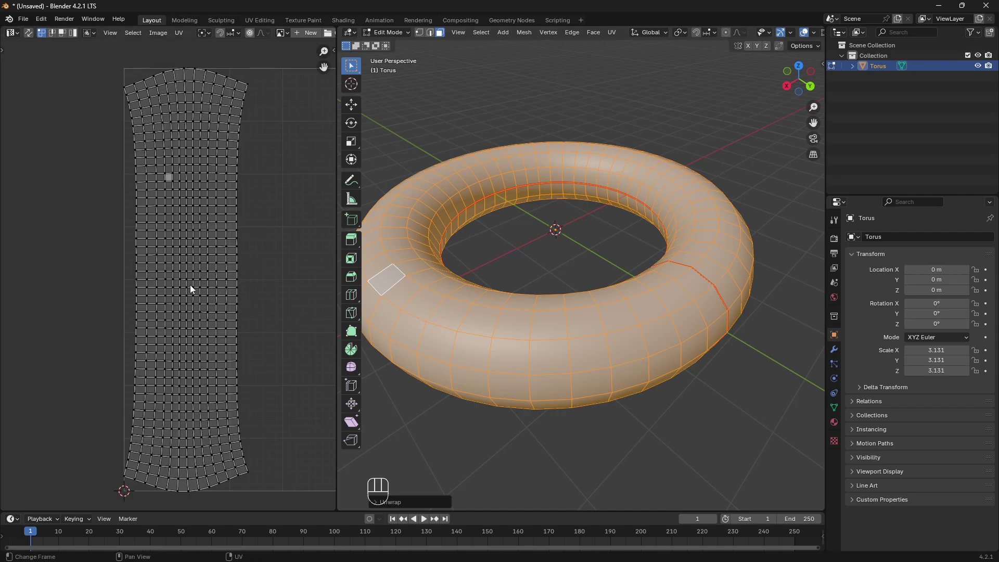
In face mode, loop-select the bottom row and then a middle row of UV faces
{"action": "left_click_drag", "start_coordinate": [118, 466], "coordinate": [280, 510]}
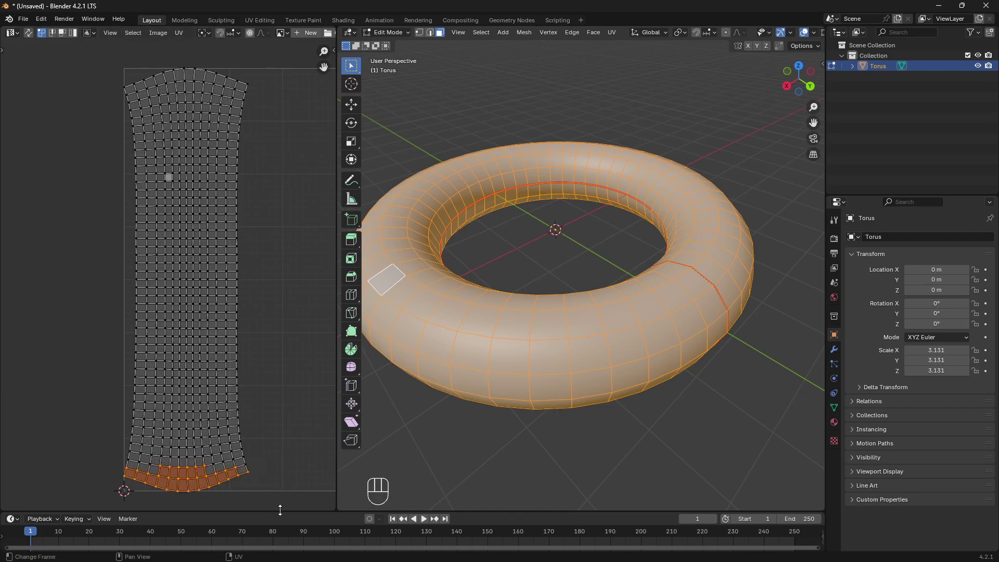
{"action": "left_click", "coordinate": [246, 473]}
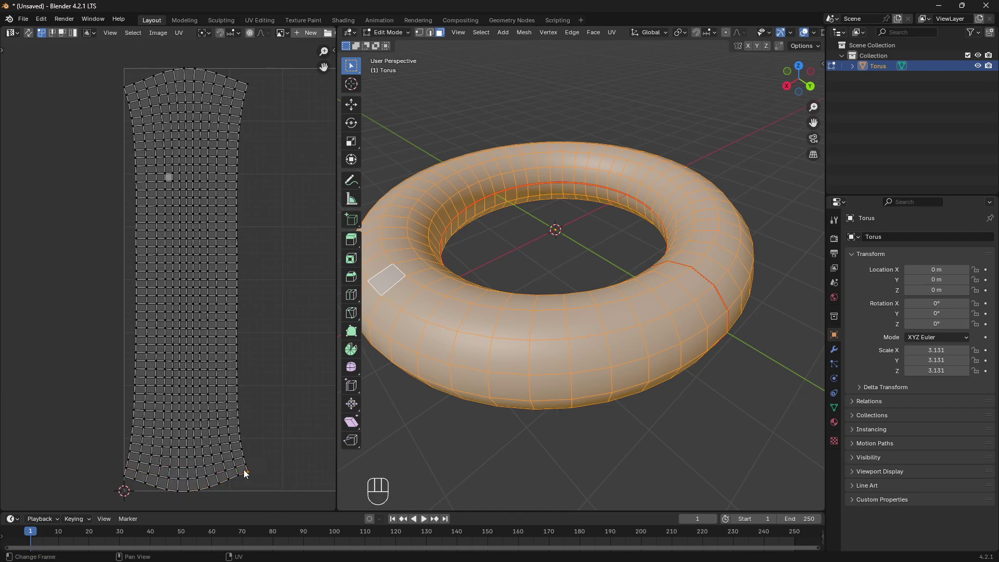
{"action": "key", "text": "3"}
{"action": "left_click", "coordinate": [238, 474], "text": "alt"}
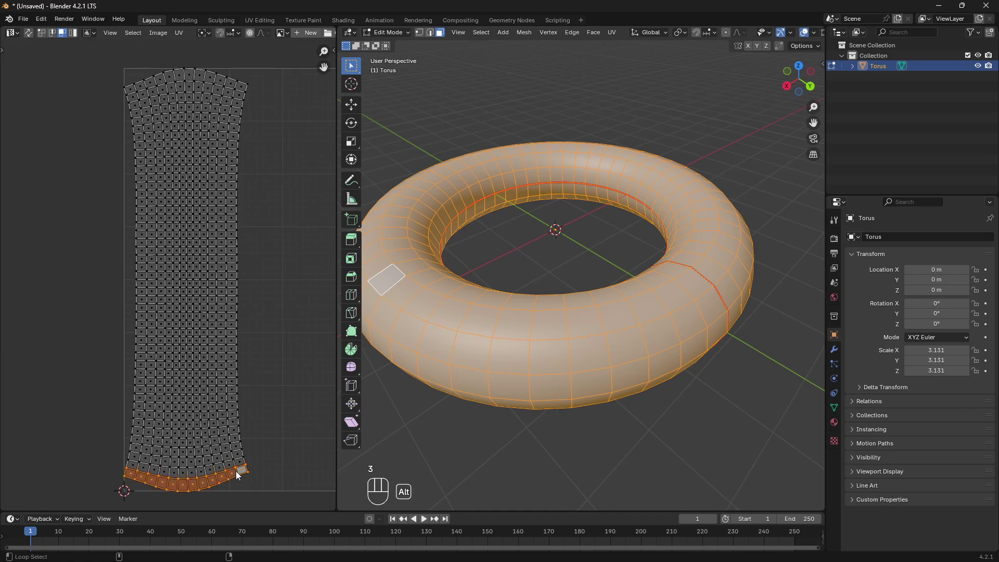
{"action": "left_click", "coordinate": [230, 275], "text": "alt"}
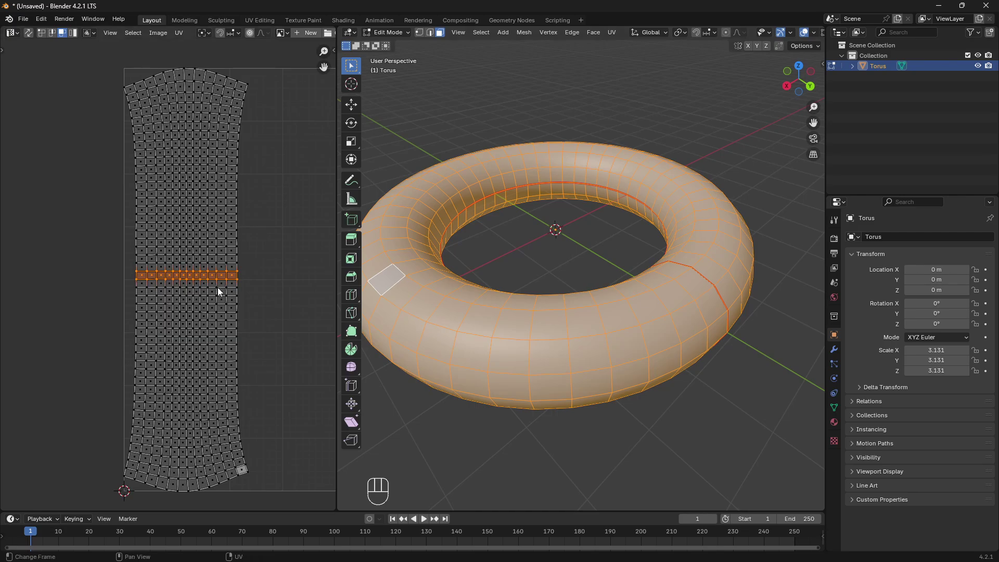
Select one UV face and straighten its left and right edges by scaling X to 0
{"action": "scroll", "coordinate": [197, 276], "scroll_direction": "up", "scroll_amount": 8}
{"action": "middle_click_drag", "start_coordinate": [275, 260], "coordinate": [234, 245], "text": "shift"}
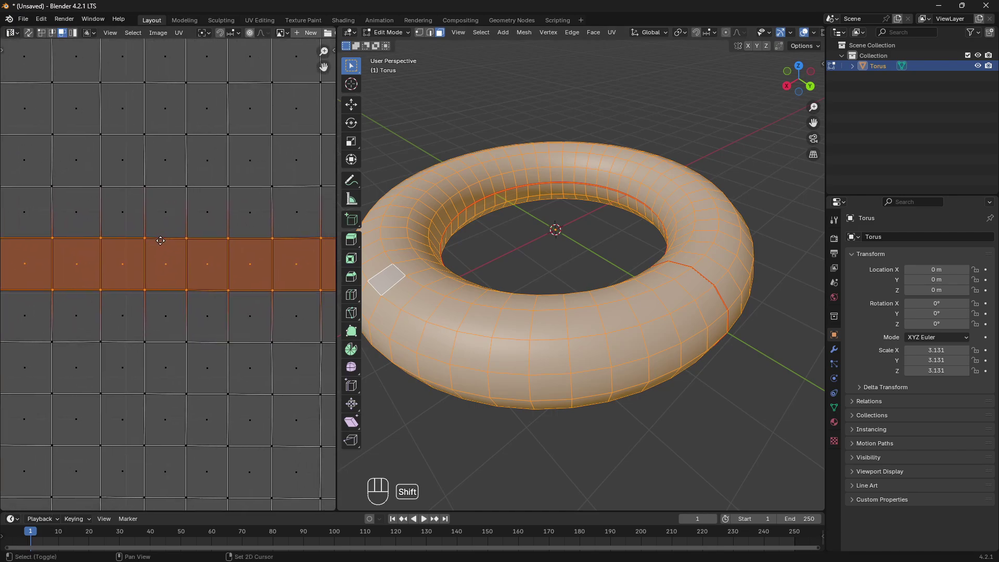
{"action": "left_click_drag", "start_coordinate": [136, 228], "coordinate": [201, 294]}
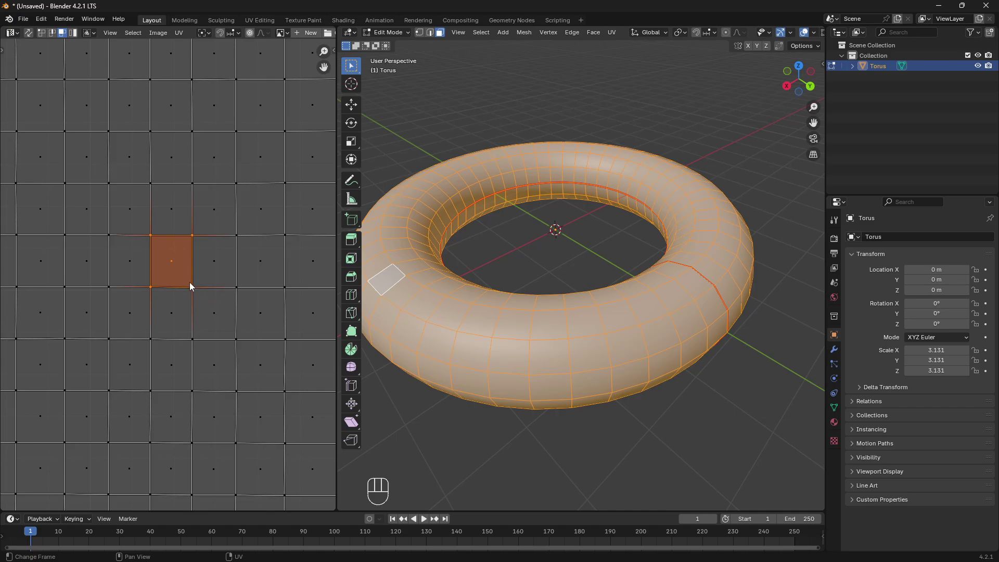
{"action": "key", "text": "1"}
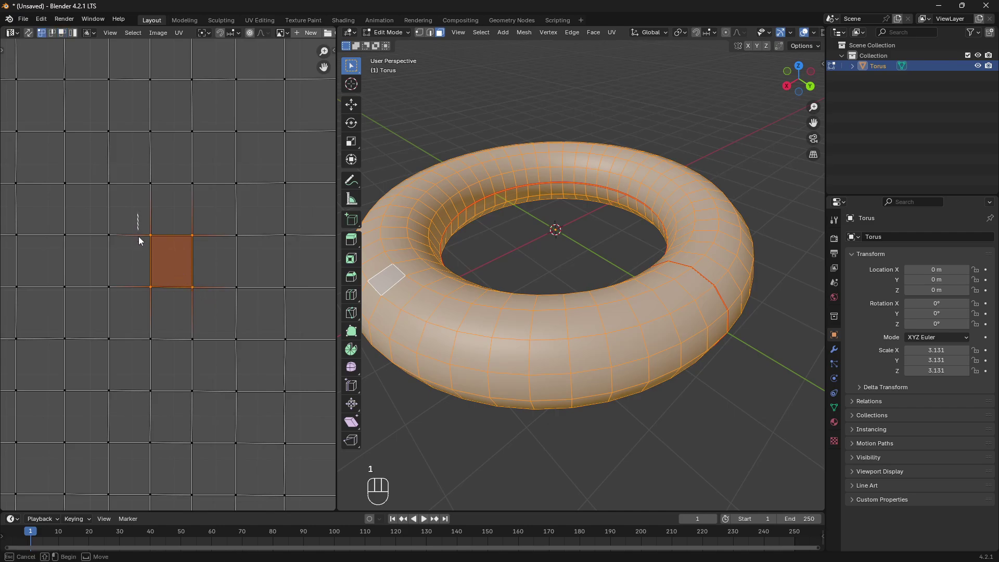
{"action": "left_click_drag", "start_coordinate": [138, 232], "coordinate": [162, 307]}
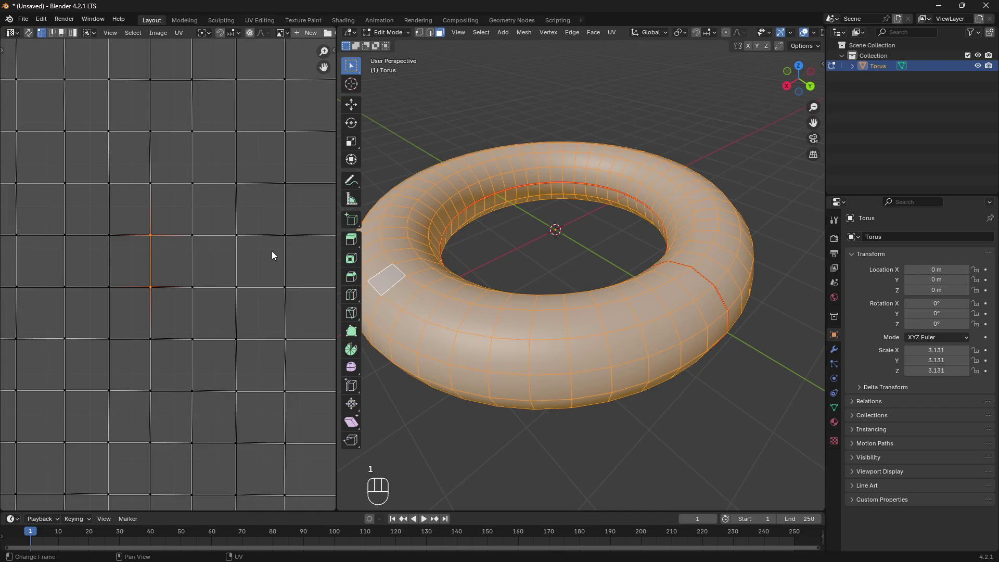
{"action": "key", "text": "s"}
{"action": "key", "text": "x"}
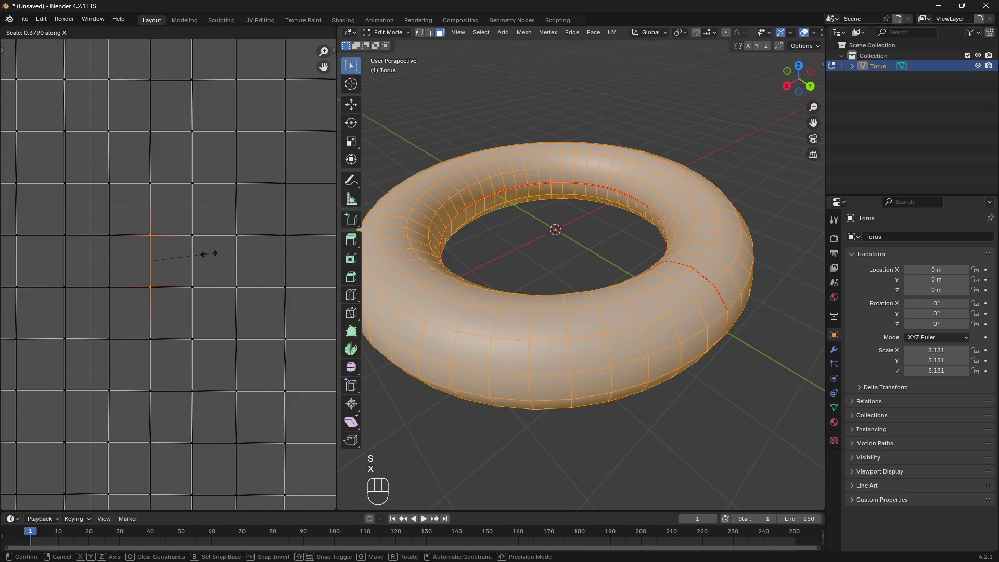
{"action": "left_click", "coordinate": [170, 263]}
{"action": "left_click_drag", "start_coordinate": [178, 213], "coordinate": [220, 327]}
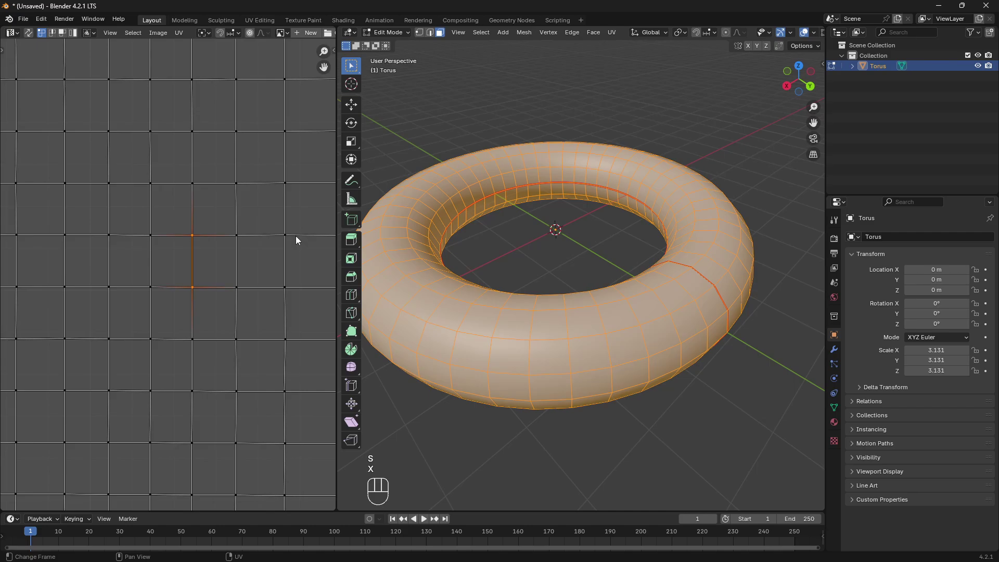
{"action": "key", "text": "s"}
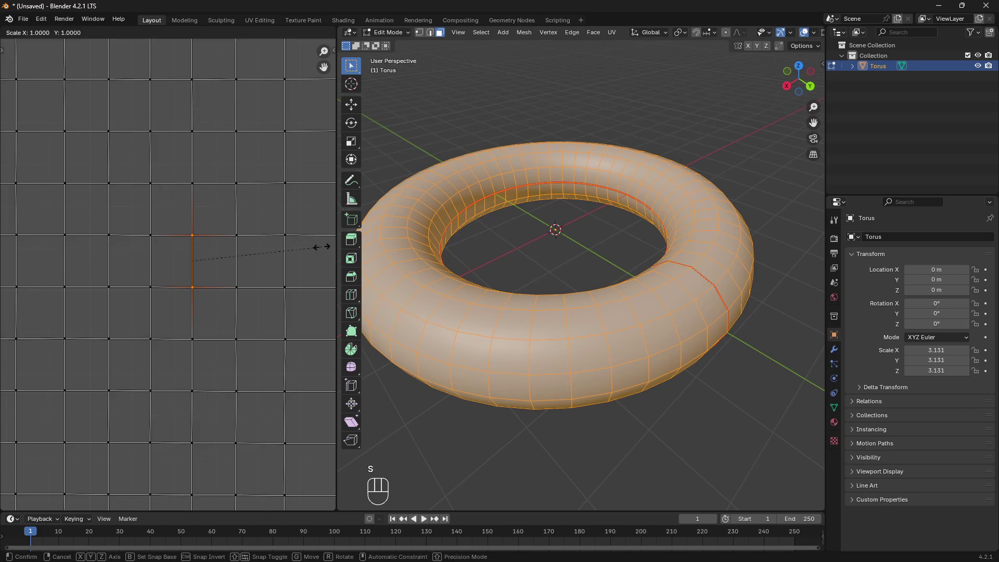
{"action": "key", "text": "x"}
{"action": "left_click", "coordinate": [197, 253]}
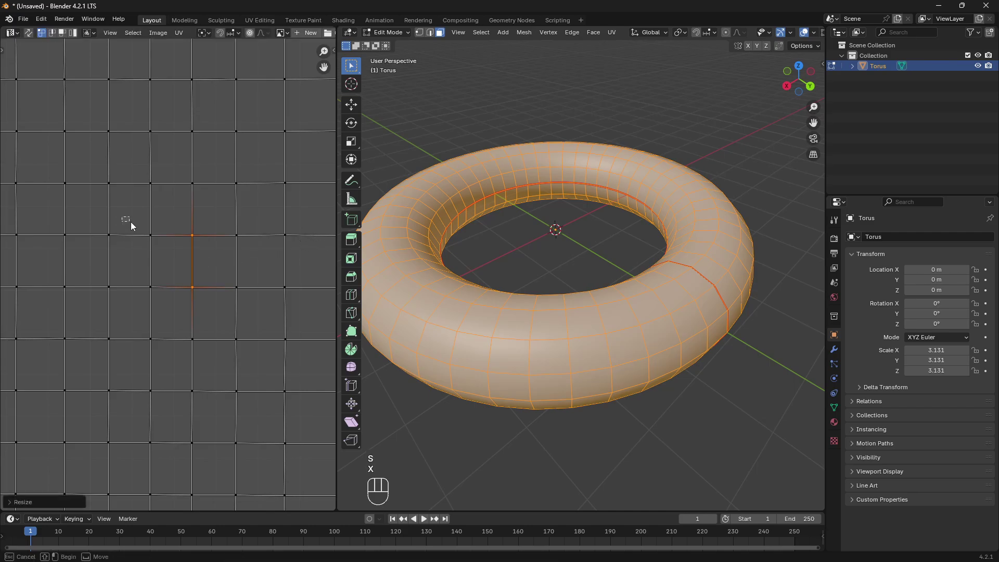
Flatten the face's top and bottom edges by scaling Y to 0
{"action": "left_click_drag", "start_coordinate": [130, 222], "coordinate": [208, 247]}
{"action": "key", "text": "s"}
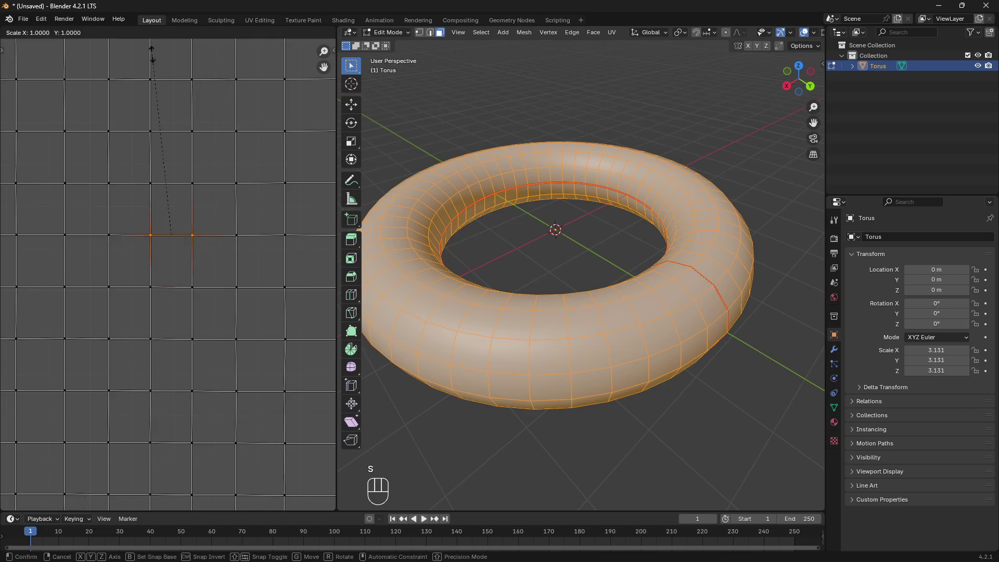
{"action": "key", "text": "y"}
{"action": "left_click", "coordinate": [172, 227]}
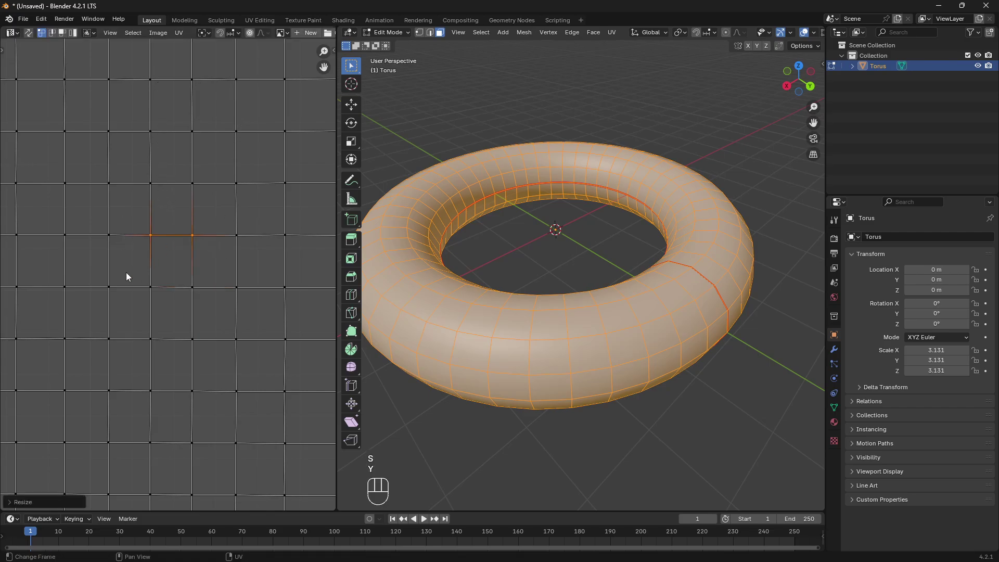
{"action": "left_click_drag", "start_coordinate": [126, 274], "coordinate": [205, 305]}
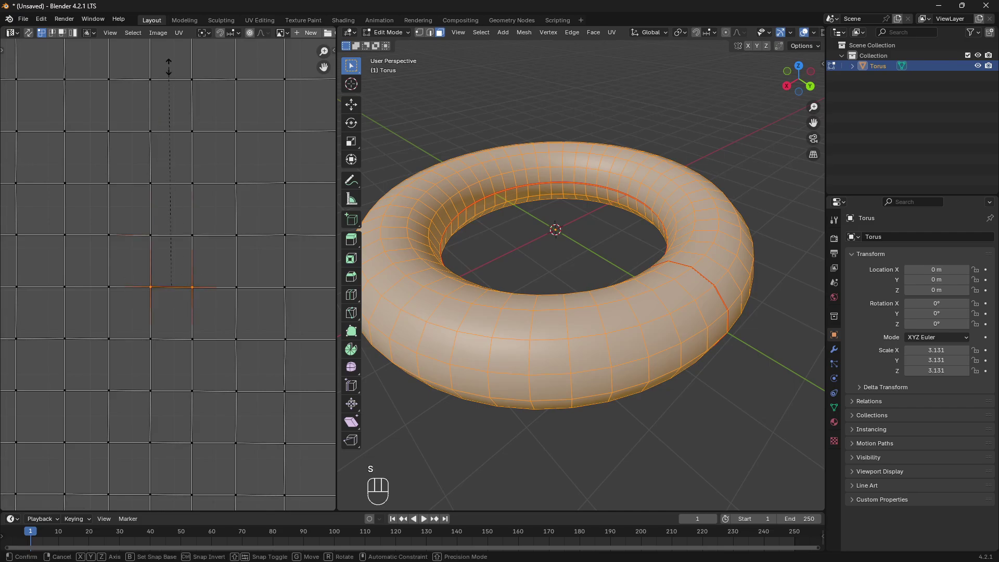
{"action": "key", "text": "s"}
{"action": "key", "text": "y"}
{"action": "left_click", "coordinate": [175, 234]}
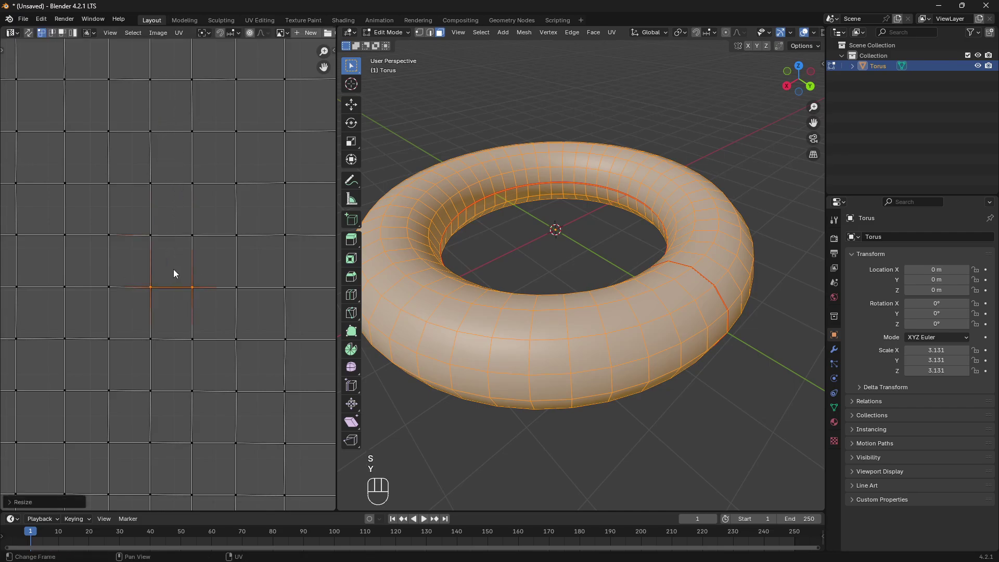
From the straightened active face, re-unwrap all connected UVs with Follow Active Quads using Length Average
{"action": "key", "text": "3"}
{"action": "left_click", "coordinate": [170, 264]}
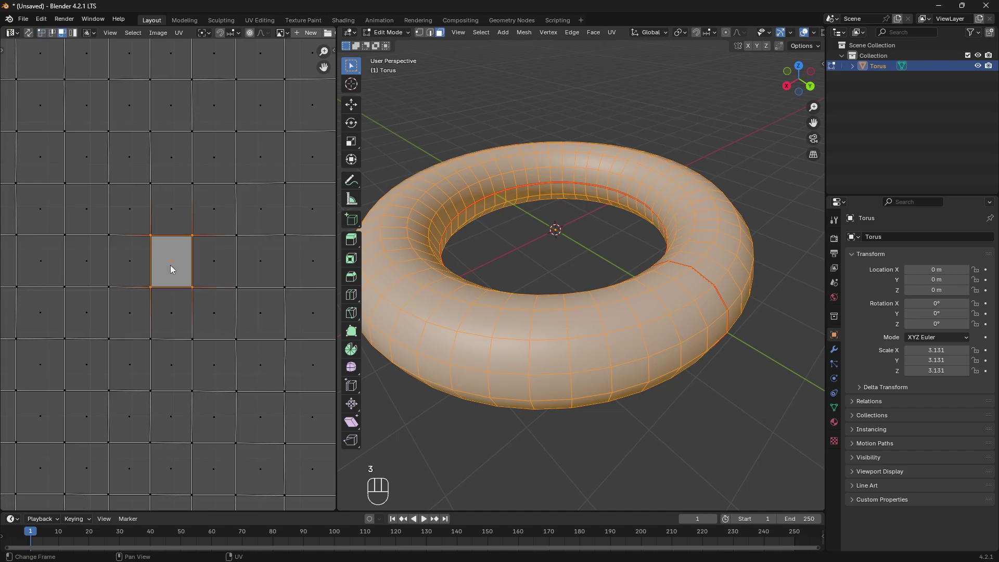
{"action": "key", "text": "ctrl+l"}
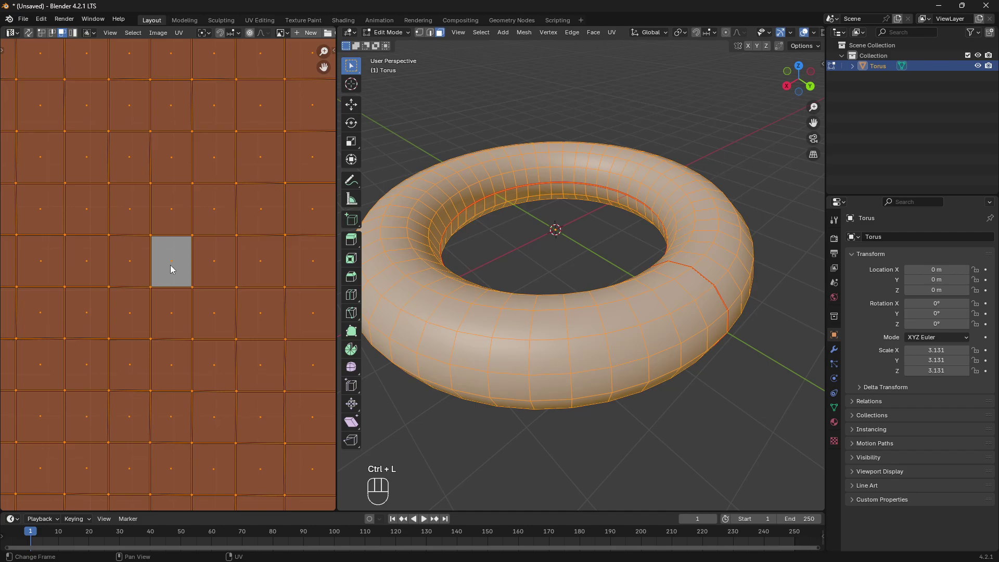
{"action": "key", "text": "u"}
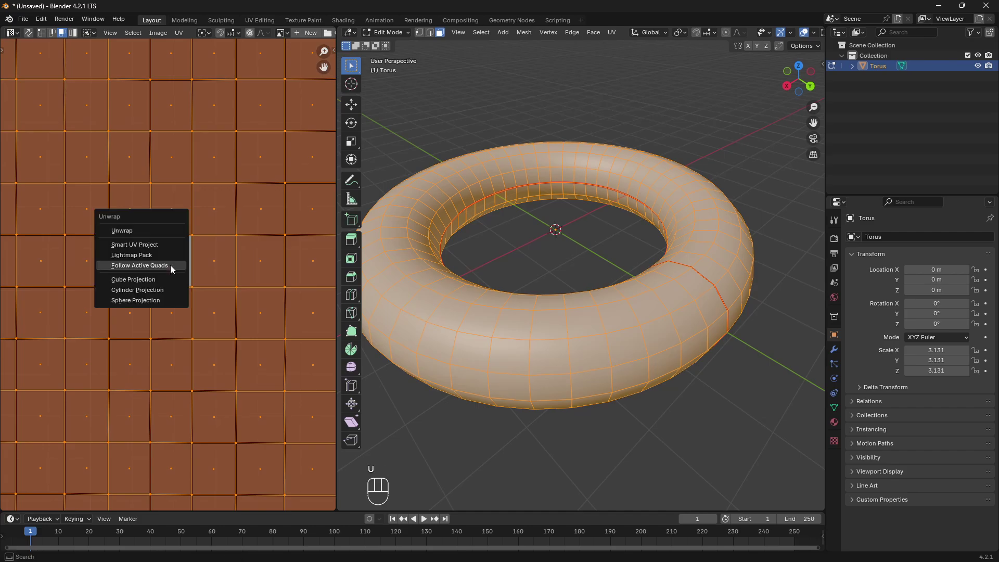
{"action": "left_click", "coordinate": [170, 264]}
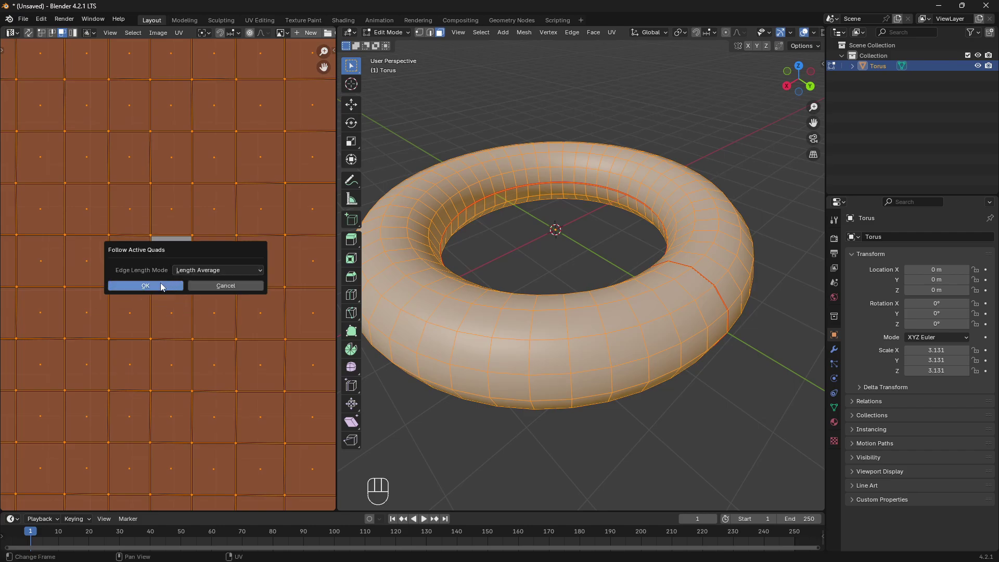
{"action": "left_click", "coordinate": [162, 285]}
{"action": "key", "text": "KP_Decimal"}
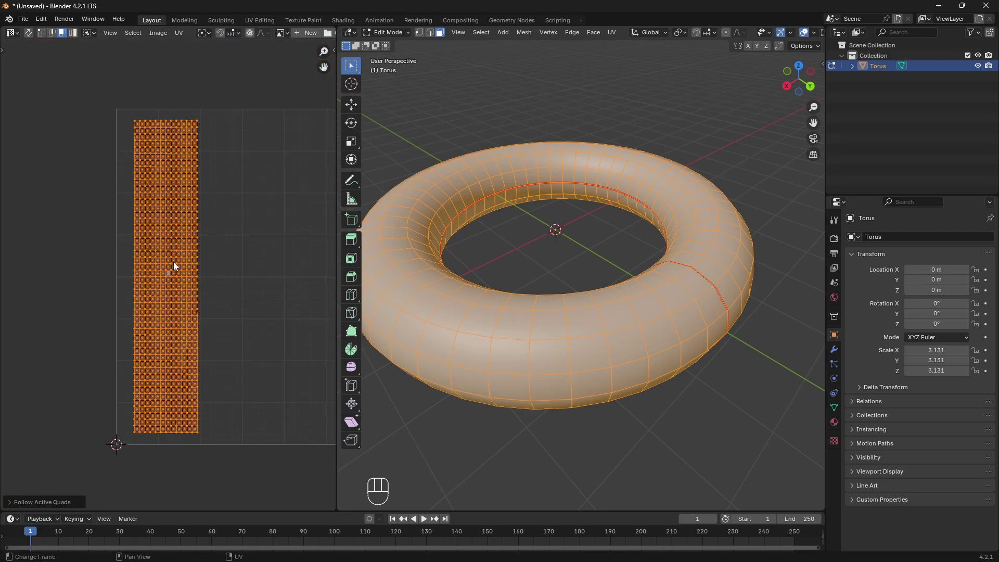
Enable Constrain to Image Bounds in the UV menu
{"action": "scroll", "coordinate": [173, 261], "scroll_direction": "up", "scroll_amount": 1}
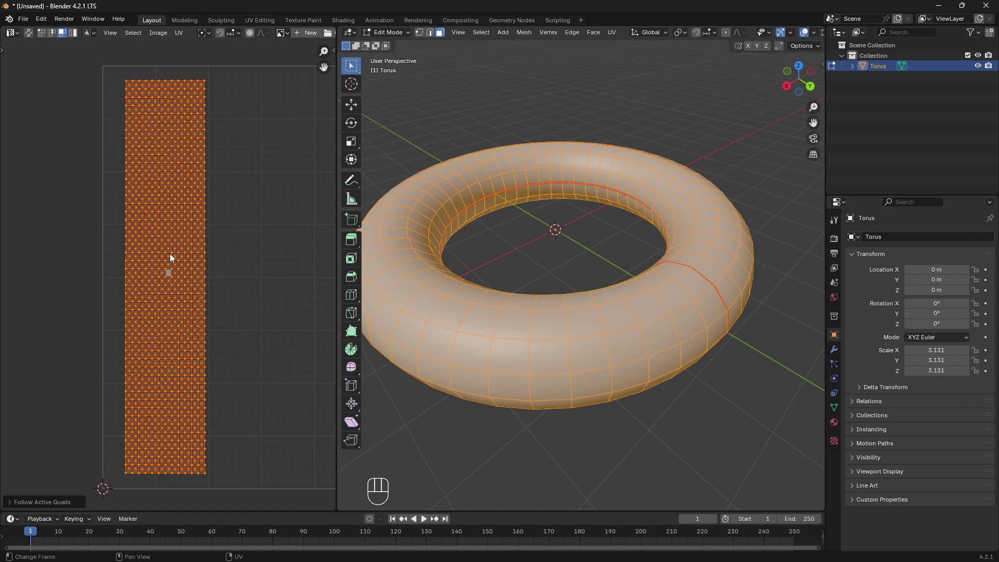
{"action": "middle_click_drag", "start_coordinate": [205, 258], "coordinate": [173, 249]}
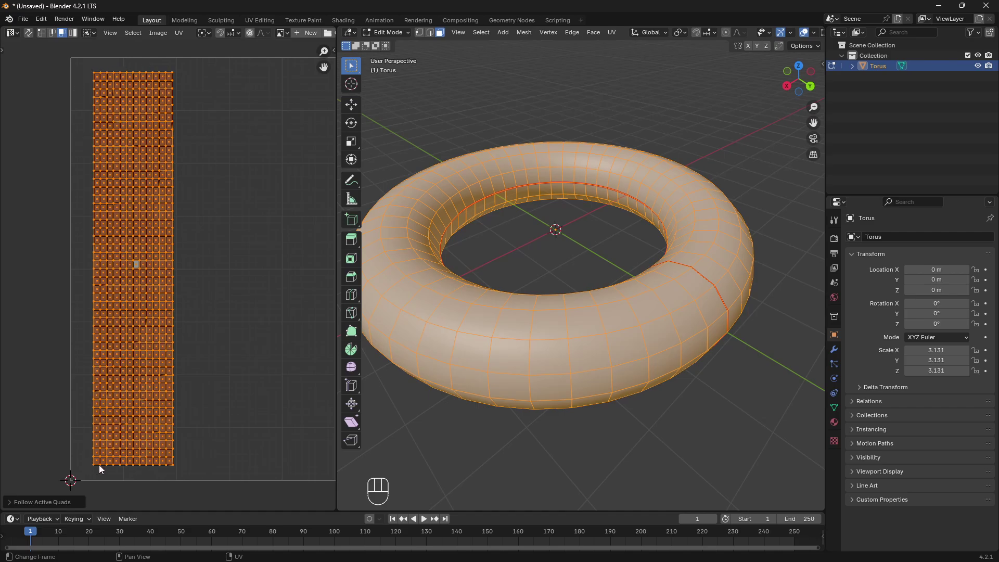
{"action": "scroll", "coordinate": [188, 353], "scroll_direction": "down", "scroll_amount": 3, "text": "ctrl"}
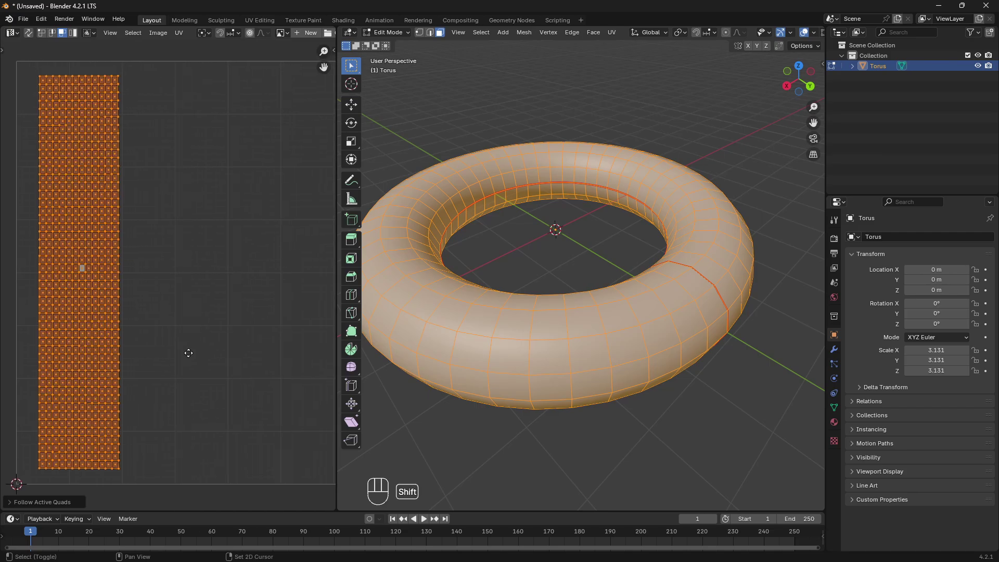
{"action": "left_click", "coordinate": [176, 31]}
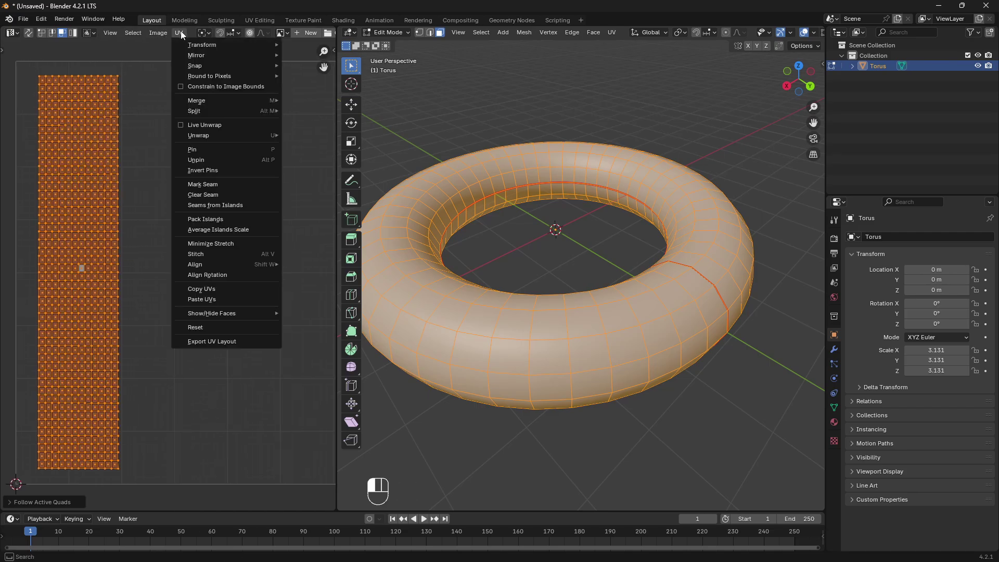
{"action": "left_click", "coordinate": [181, 86]}
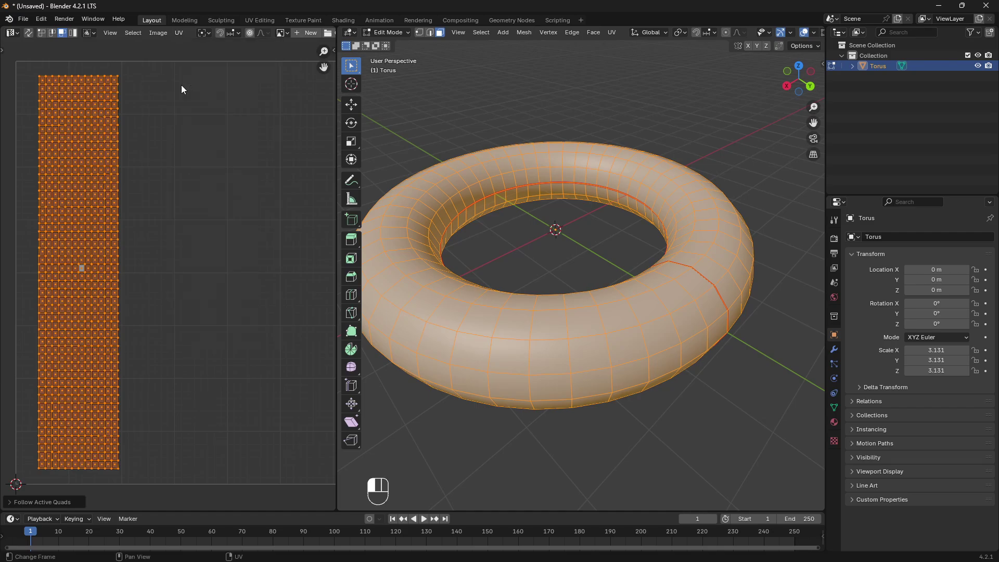
Scale the UV island slightly larger and drag one left-edge UV vertex down and right
{"action": "scroll", "coordinate": [102, 201], "scroll_direction": "down", "scroll_amount": 2}
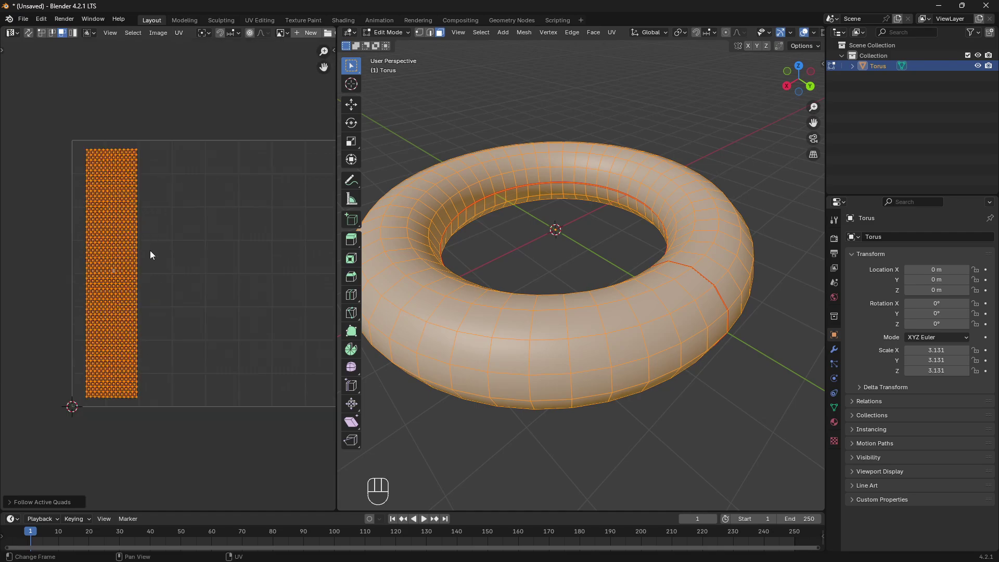
{"action": "key", "text": "s"}
{"action": "left_click", "coordinate": [174, 245]}
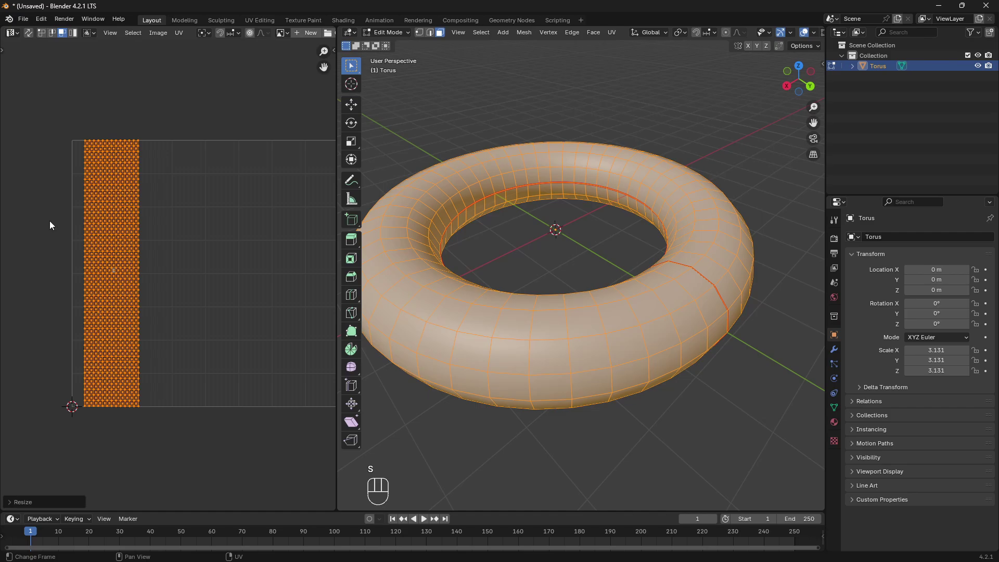
{"action": "left_click", "coordinate": [68, 226]}
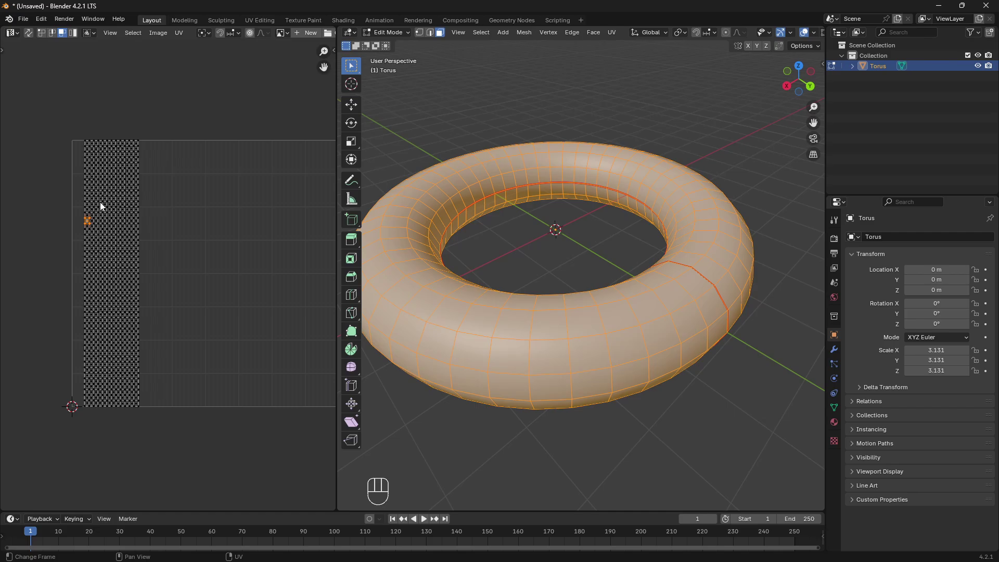
{"action": "left_click_drag", "start_coordinate": [113, 208], "coordinate": [101, 234]}
Make the bottom timeline area taller and switch it to the Shader Editor
{"action": "left_click_drag", "start_coordinate": [516, 509], "coordinate": [520, 347]}
{"action": "middle_click_drag", "start_coordinate": [543, 222], "coordinate": [500, 226]}
{"action": "left_click", "coordinate": [13, 354]}
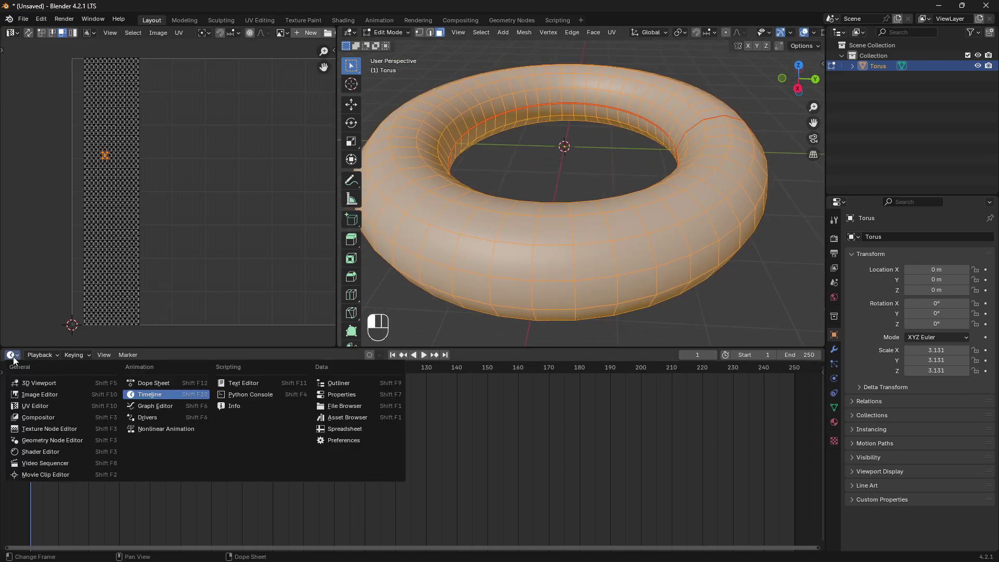
{"action": "left_click", "coordinate": [35, 452]}
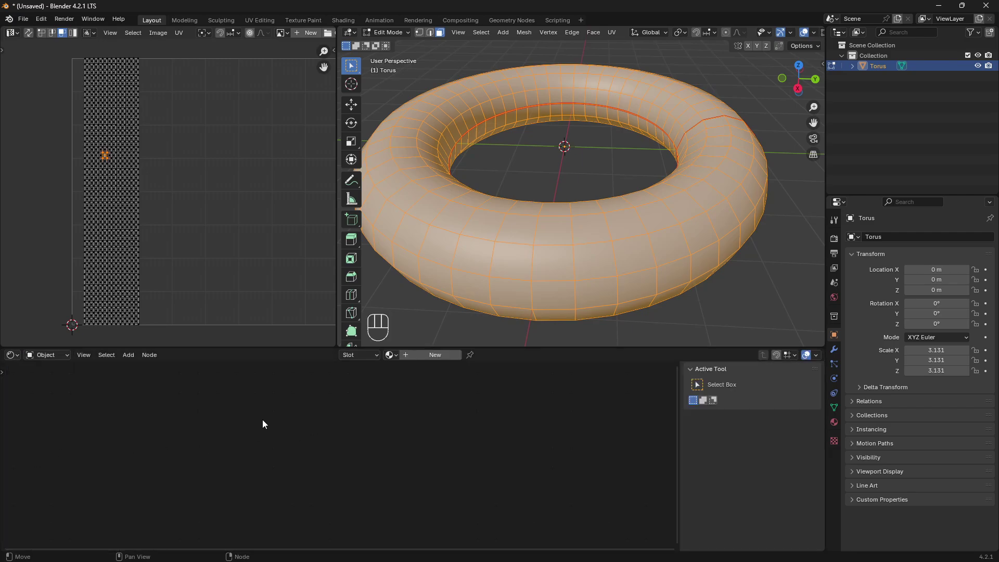
{"action": "key", "text": "shift+F3"}
{"action": "key", "text": "shift+F3"}
{"action": "key", "text": "shift+F3"}
{"action": "key", "text": "shift+F3"}
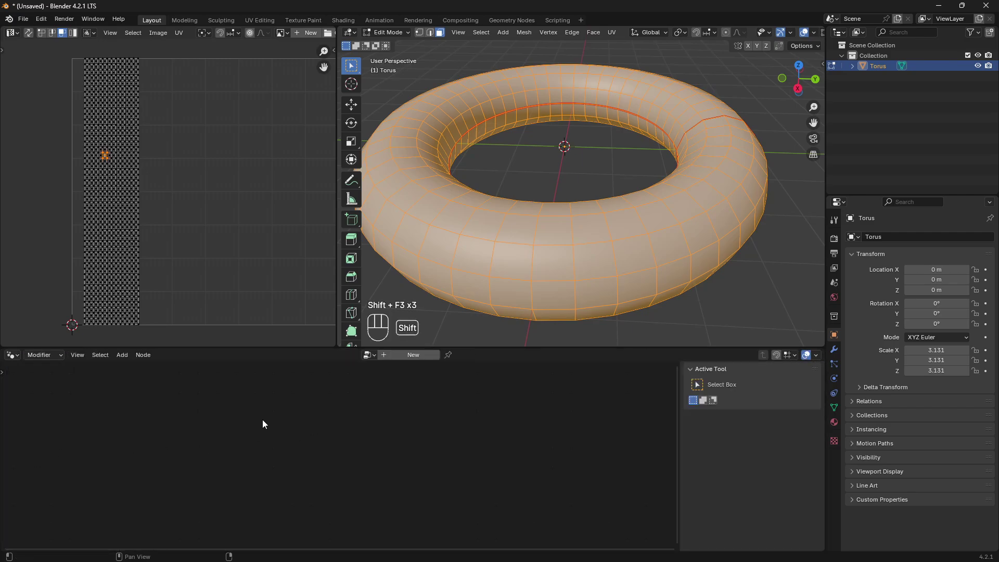
{"action": "key", "text": "shift+F3"}
{"action": "key", "text": "shift+F3"}
{"action": "key", "text": "shift+F3"}
{"action": "key", "text": "shift+F3"}
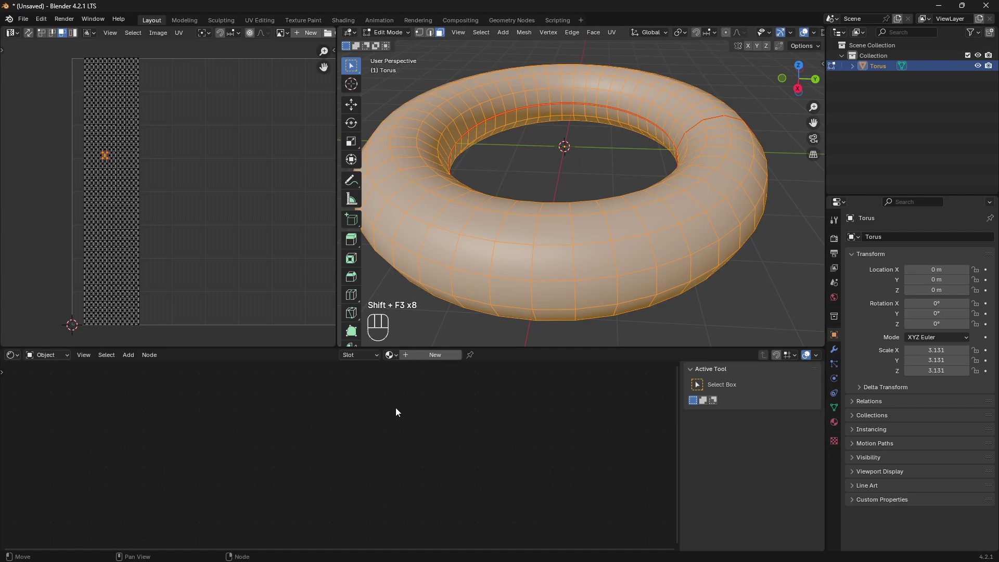
Add a new material, Material.001, to the torus and switch the viewport to Material Preview
{"action": "left_click", "coordinate": [834, 422]}
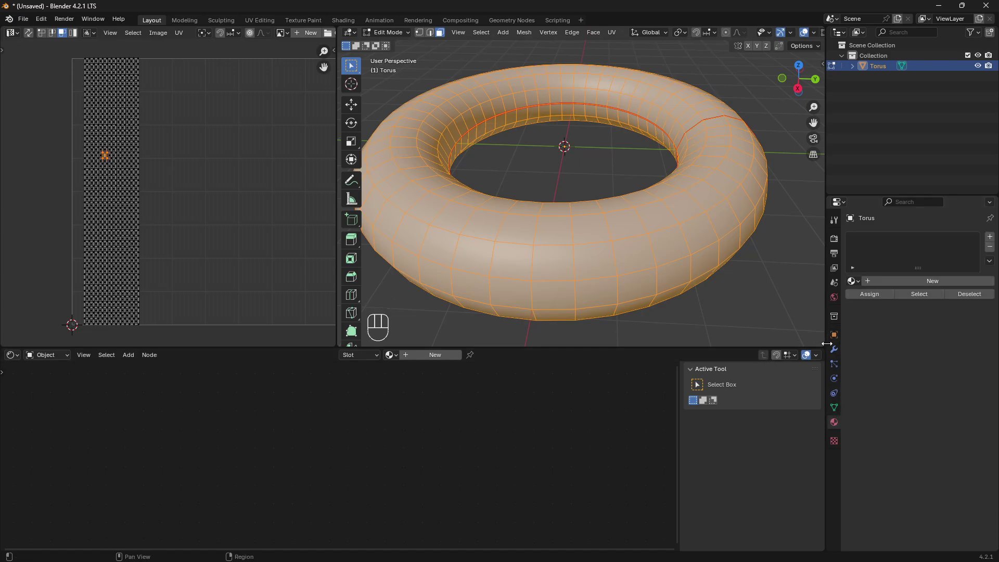
{"action": "left_click", "coordinate": [897, 281]}
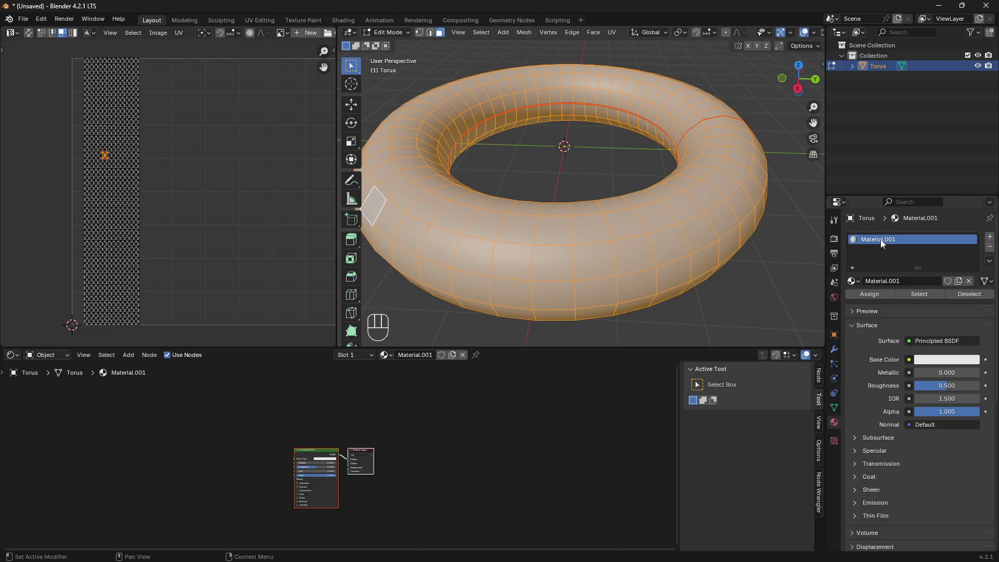
{"action": "left_click", "coordinate": [886, 282]}
{"action": "key", "text": "Return"}
{"action": "scroll", "coordinate": [316, 499], "scroll_direction": "up", "scroll_amount": 3}
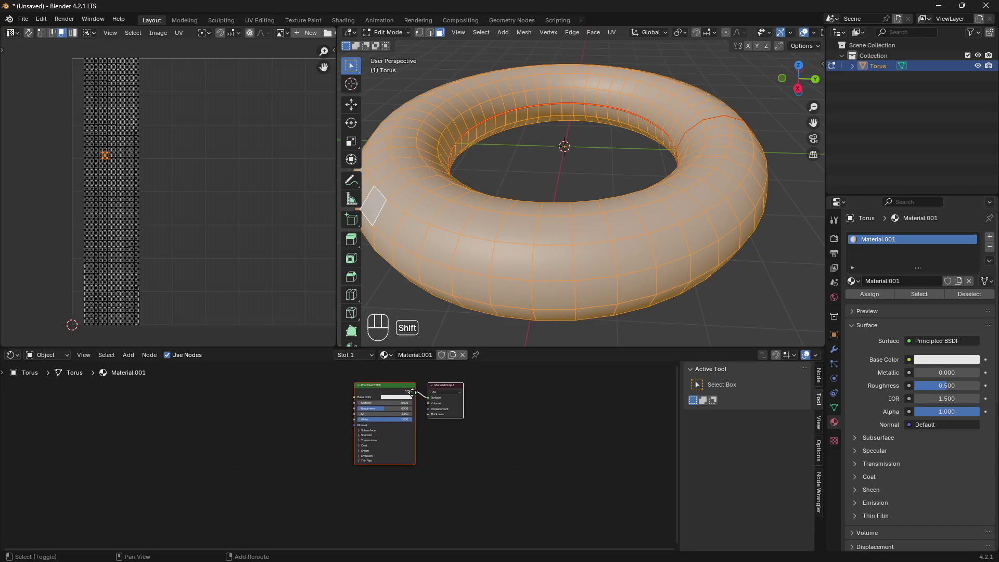
{"action": "scroll", "coordinate": [780, 32], "scroll_direction": "down", "scroll_amount": 4}
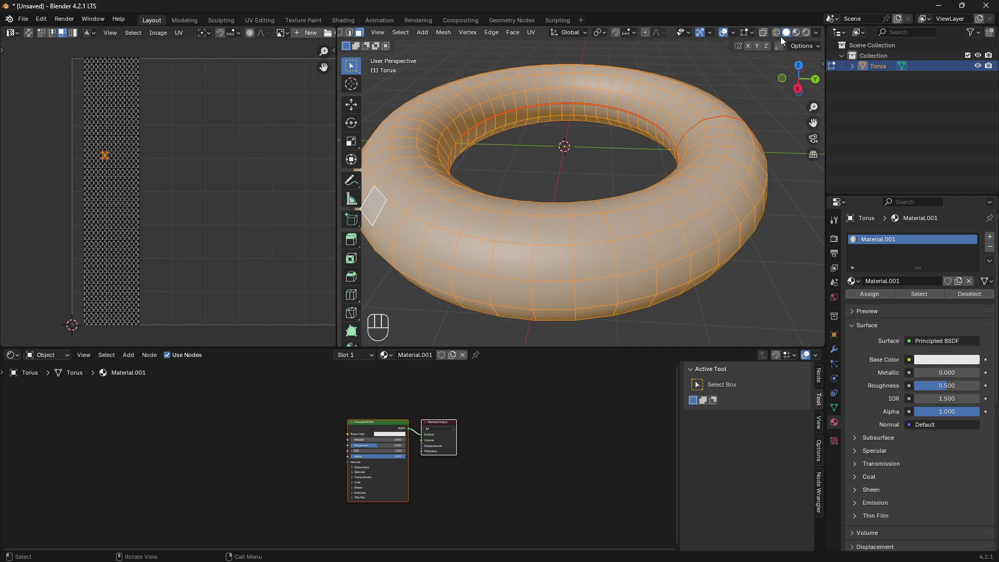
{"action": "left_click", "coordinate": [796, 34]}
Add a Checker Texture node and darken its Color2 to nearly black
{"action": "scroll", "coordinate": [332, 448], "scroll_direction": "up", "scroll_amount": 2}
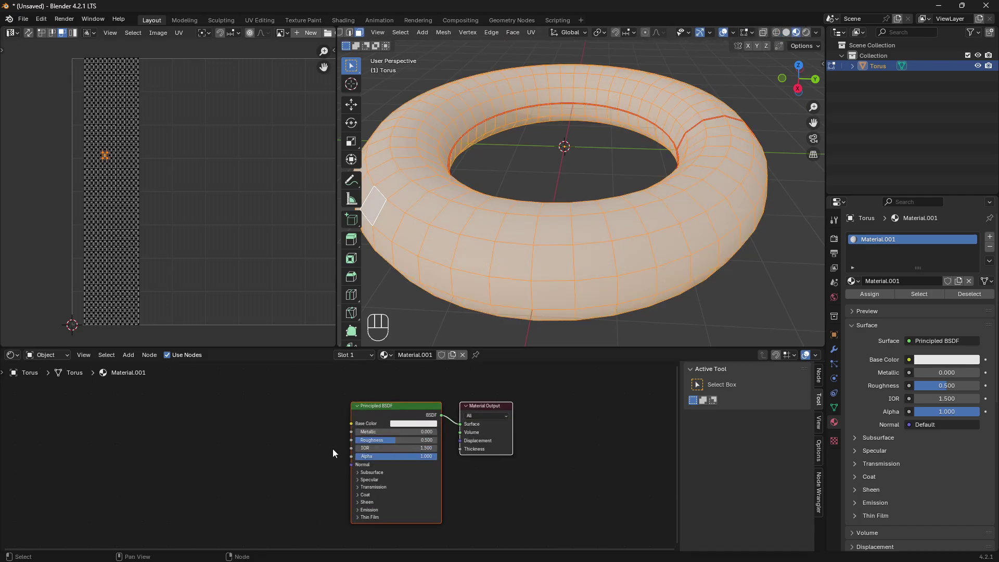
{"action": "key", "text": "shift+a"}
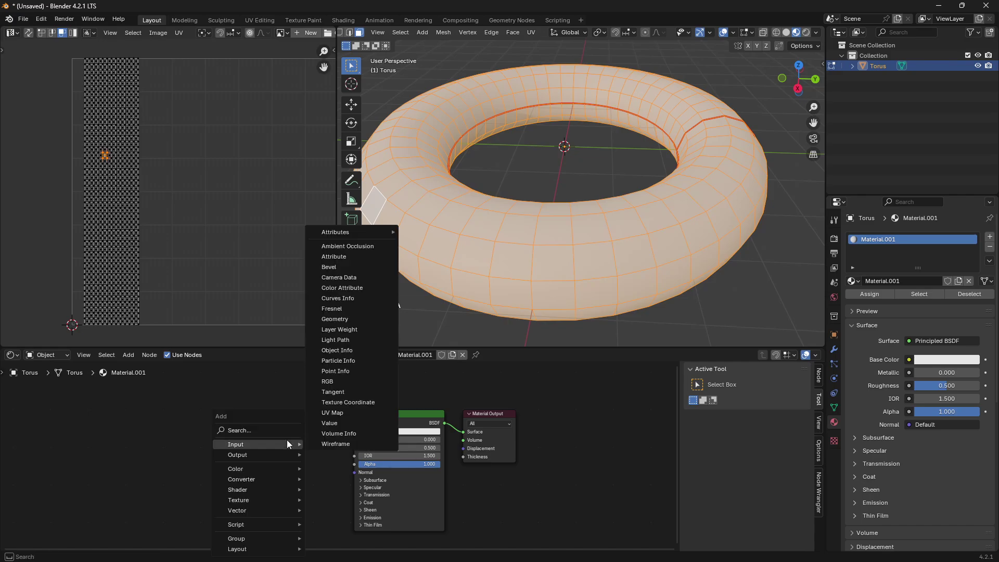
{"action": "type", "text": "checker"}
{"action": "key", "text": "Return"}
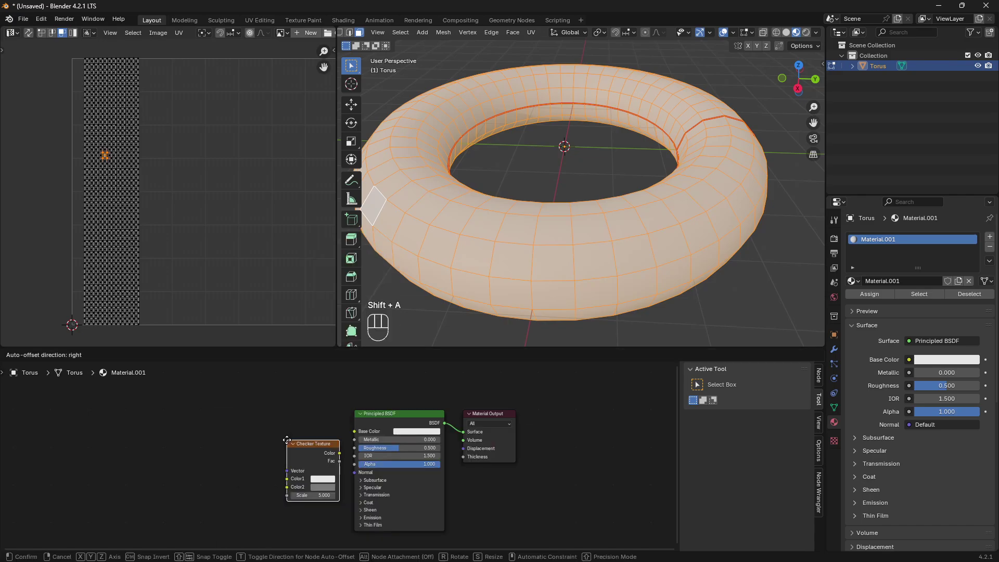
{"action": "left_click", "coordinate": [287, 408]}
{"action": "left_click", "coordinate": [312, 454]}
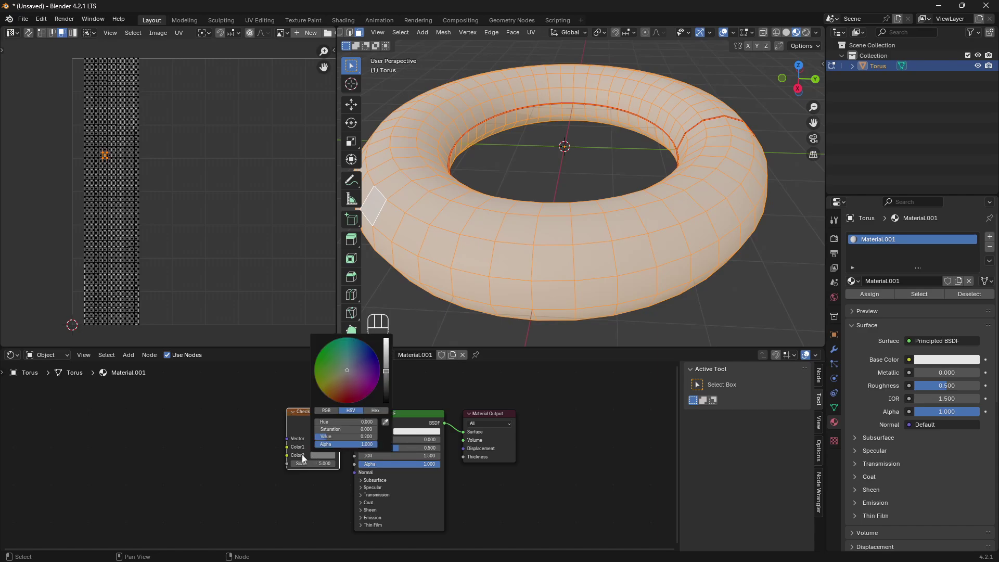
{"action": "left_click_drag", "start_coordinate": [386, 373], "coordinate": [386, 389]}
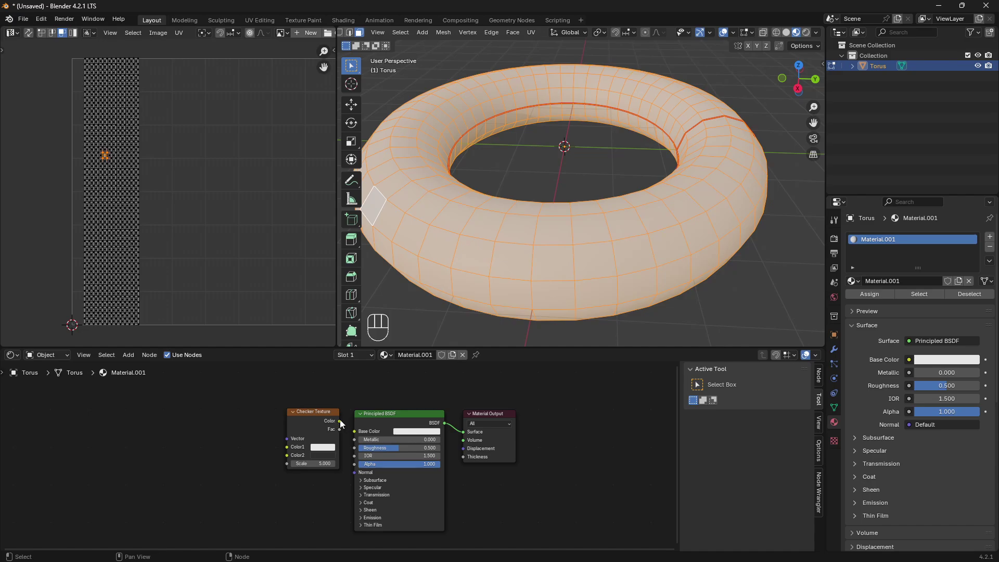
Connect the checker Color to Principled BSDF Base Color and select a front face of the torus
{"action": "left_click_drag", "start_coordinate": [339, 421], "coordinate": [355, 432]}
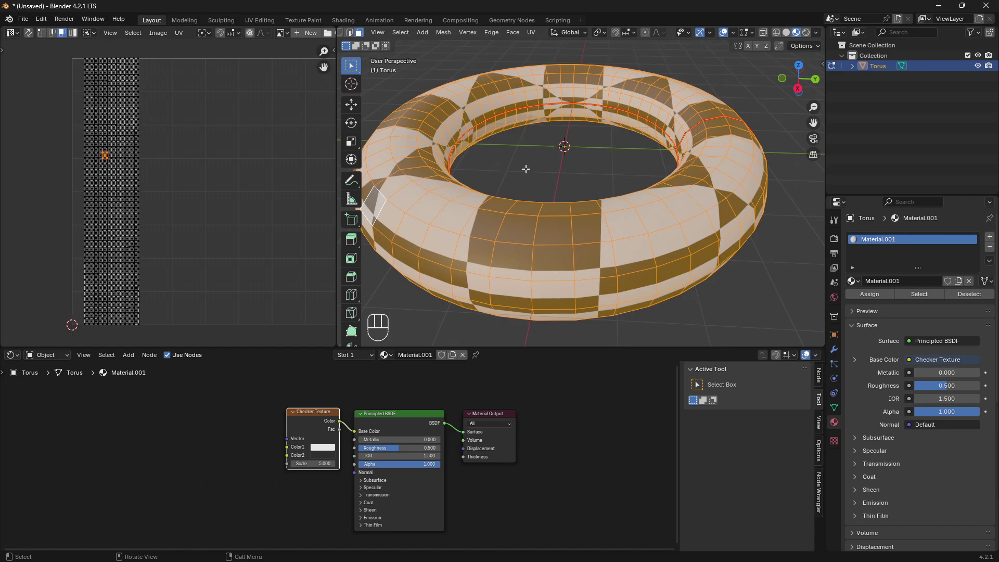
{"action": "left_click", "coordinate": [603, 165]}
{"action": "left_click", "coordinate": [575, 232]}
{"action": "mouse_move", "coordinate": [581, 242]}
{"action": "middle_mouse_down"}
{"action": "mouse_move", "coordinate": [608, 234]}
{"action": "mouse_move", "coordinate": [594, 230]}
{"action": "middle_mouse_up"}
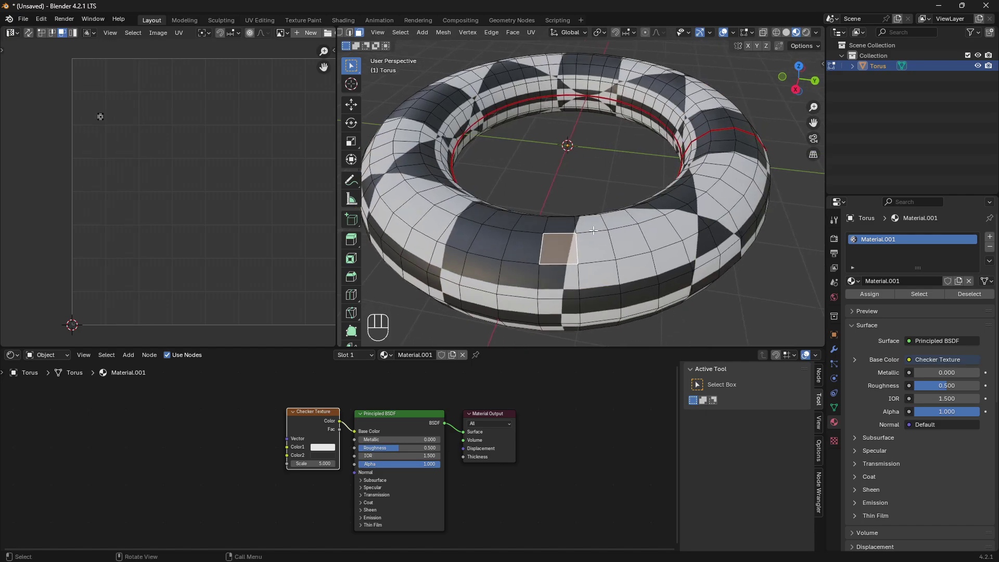
Add Texture Coordinate and Mapping nodes to the checker with Ctrl+T and arrange them beside it
{"action": "left_click", "coordinate": [310, 414]}
{"action": "key", "text": "ctrl+t"}
{"action": "left_click_drag", "start_coordinate": [249, 426], "coordinate": [252, 410]}
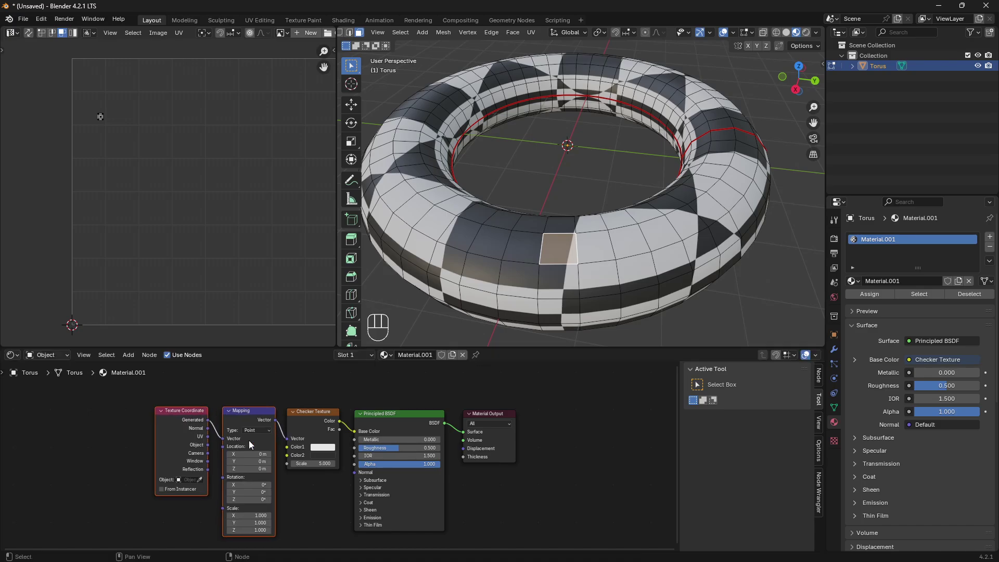
{"action": "scroll", "coordinate": [249, 440], "scroll_direction": "up", "scroll_amount": 2}
{"action": "middle_click_drag", "start_coordinate": [168, 451], "coordinate": [248, 439]}
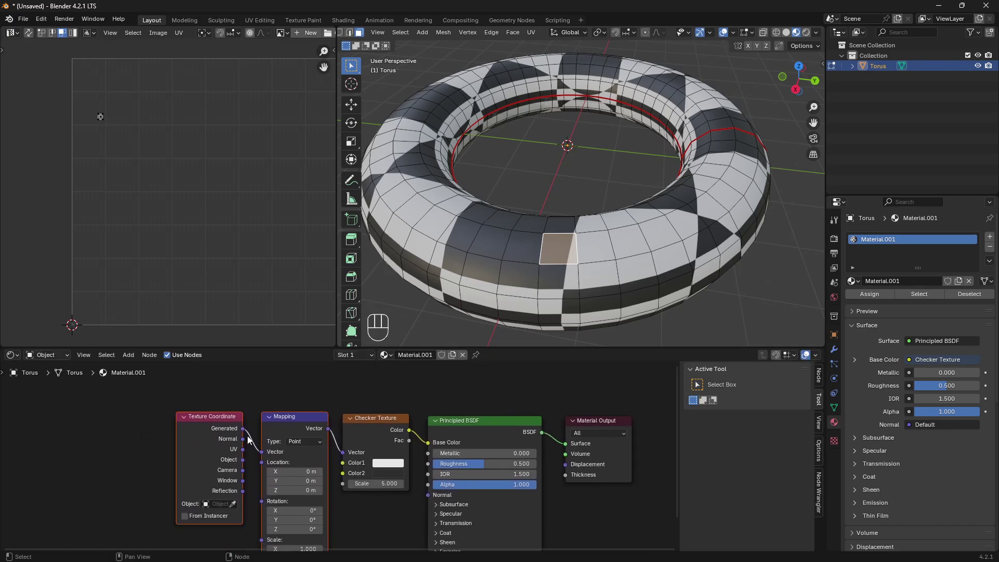
{"action": "left_click", "coordinate": [229, 417]}
{"action": "left_click_drag", "start_coordinate": [229, 416], "coordinate": [235, 417]}
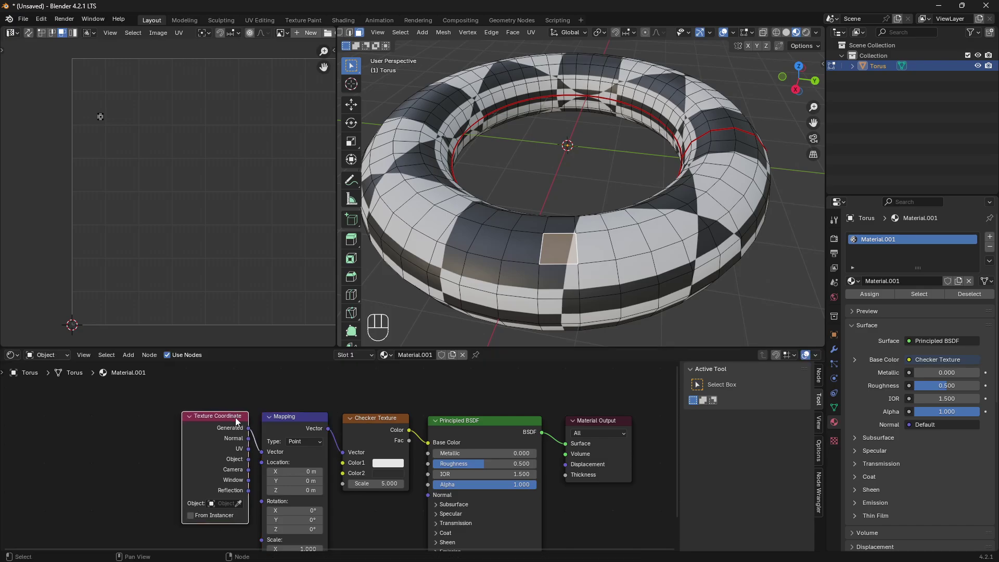
Link the UV output into the Mapping vector and raise the checker Scale to 29.1
{"action": "key", "text": "shift+a"}
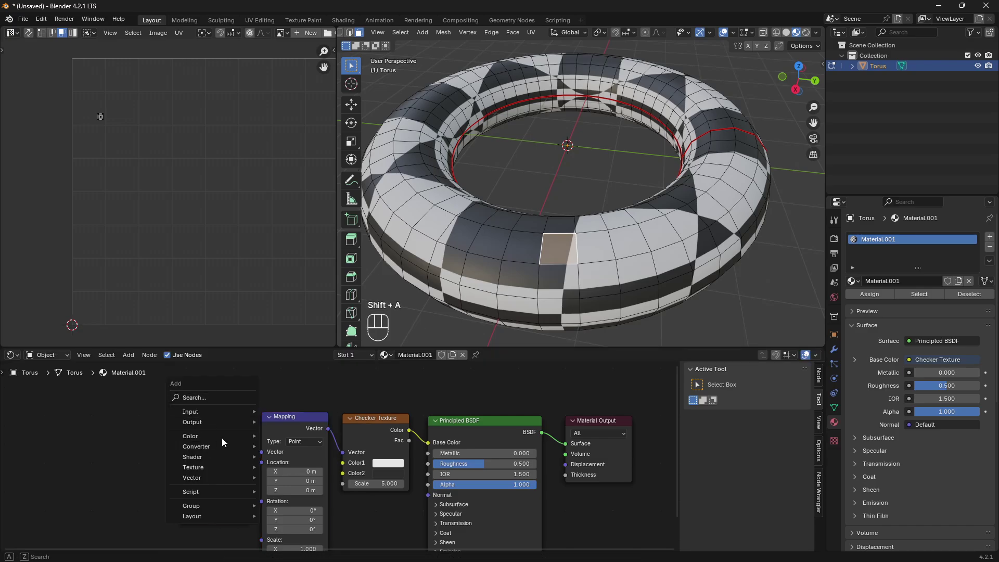
{"action": "left_click", "coordinate": [258, 401]}
{"action": "right_click", "coordinate": [188, 387]}
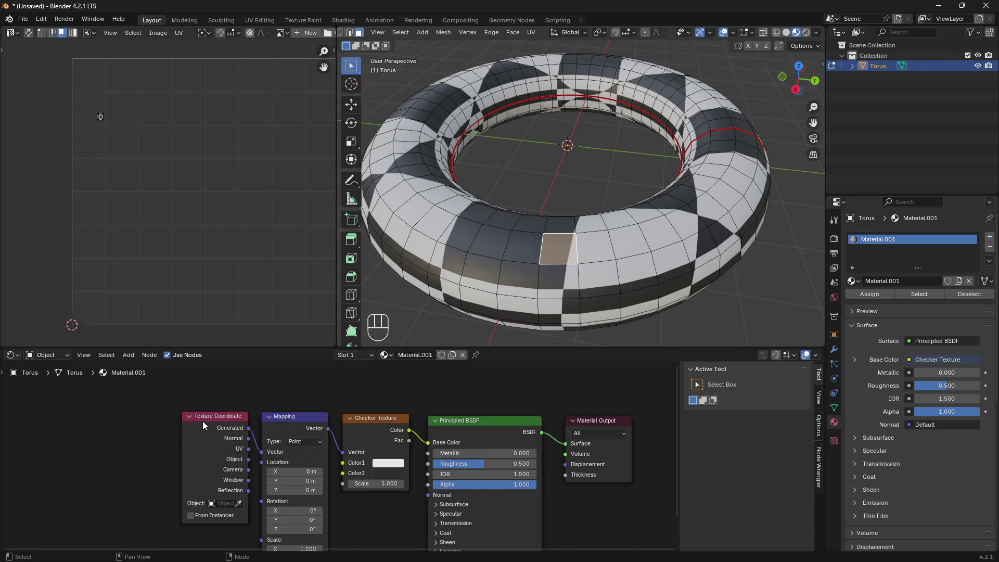
{"action": "key", "text": "Home"}
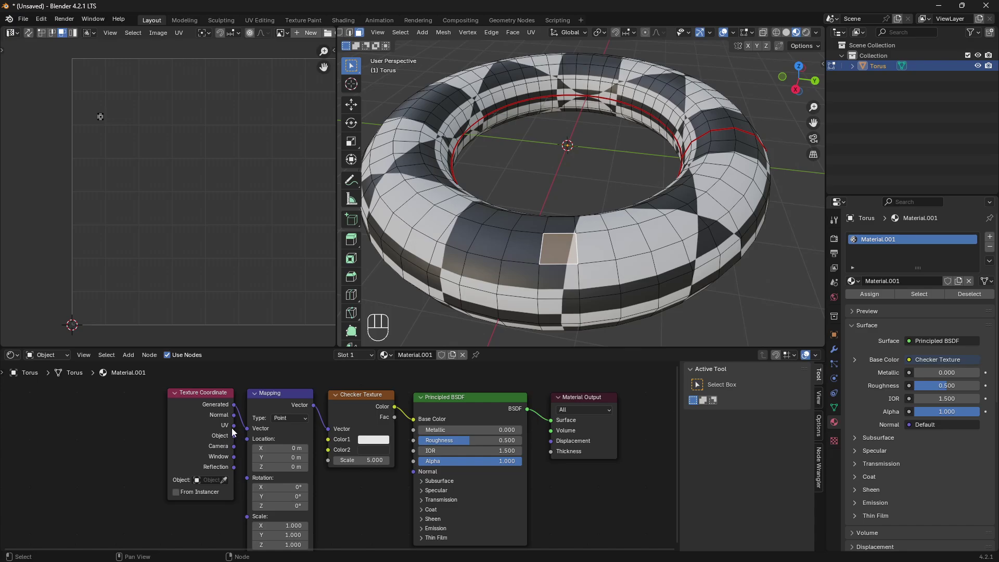
{"action": "left_click_drag", "start_coordinate": [233, 426], "coordinate": [247, 428]}
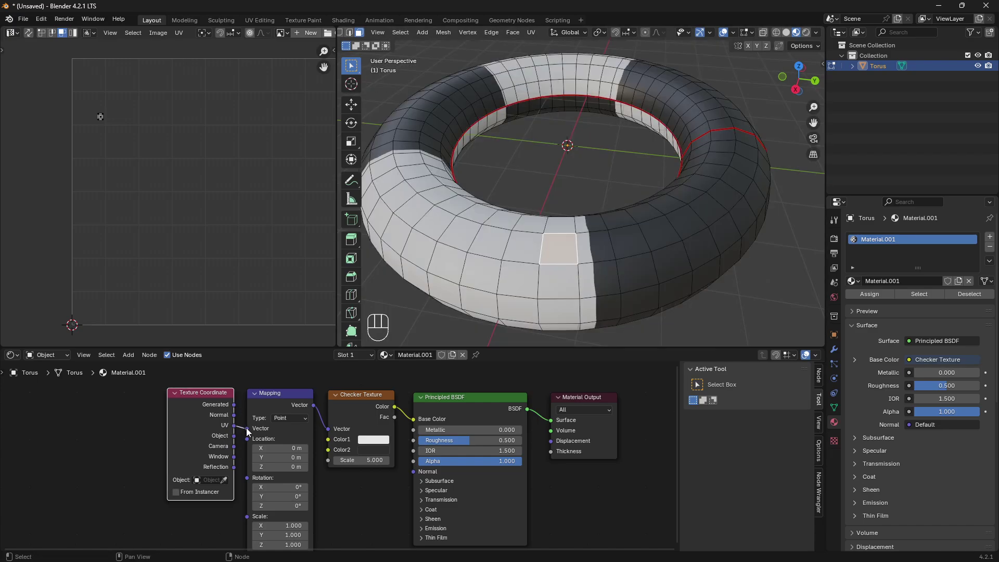
{"action": "left_click_drag", "start_coordinate": [364, 460], "coordinate": [464, 460]}
{"action": "scroll", "coordinate": [508, 250], "scroll_direction": "down", "scroll_amount": 5}
Return the torus to Object Mode and make the Shader Editor taller, recentring the nodes
{"action": "key", "text": "Tab"}
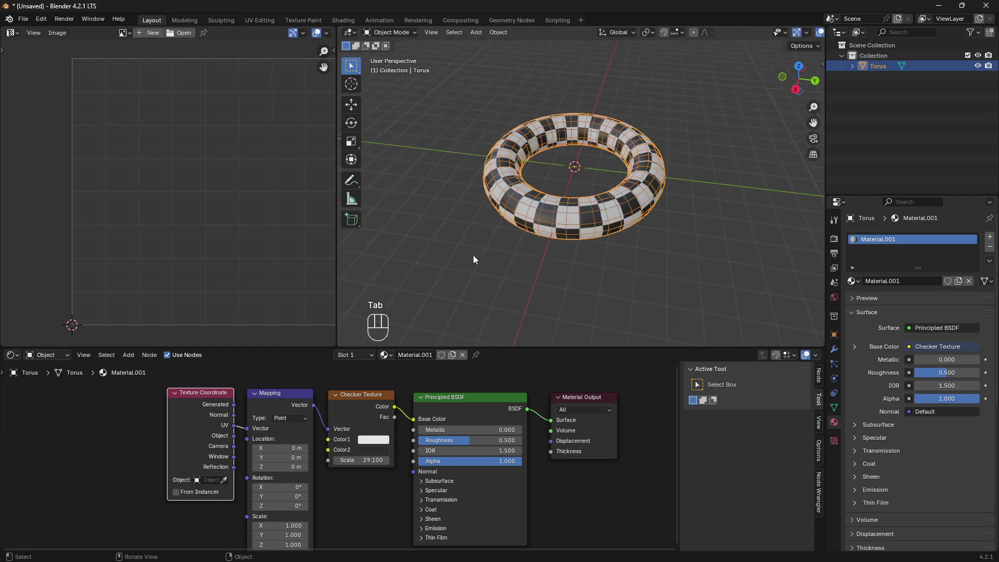
{"action": "middle_click_drag", "start_coordinate": [476, 273], "coordinate": [494, 277]}
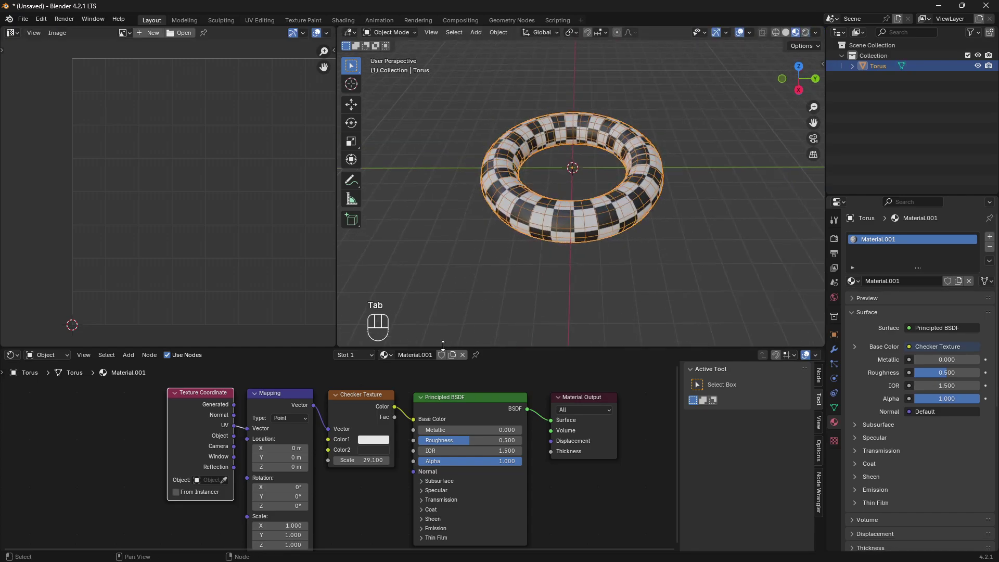
{"action": "left_click_drag", "start_coordinate": [481, 347], "coordinate": [482, 294]}
{"action": "middle_click_drag", "start_coordinate": [507, 364], "coordinate": [420, 346], "text": "shift"}
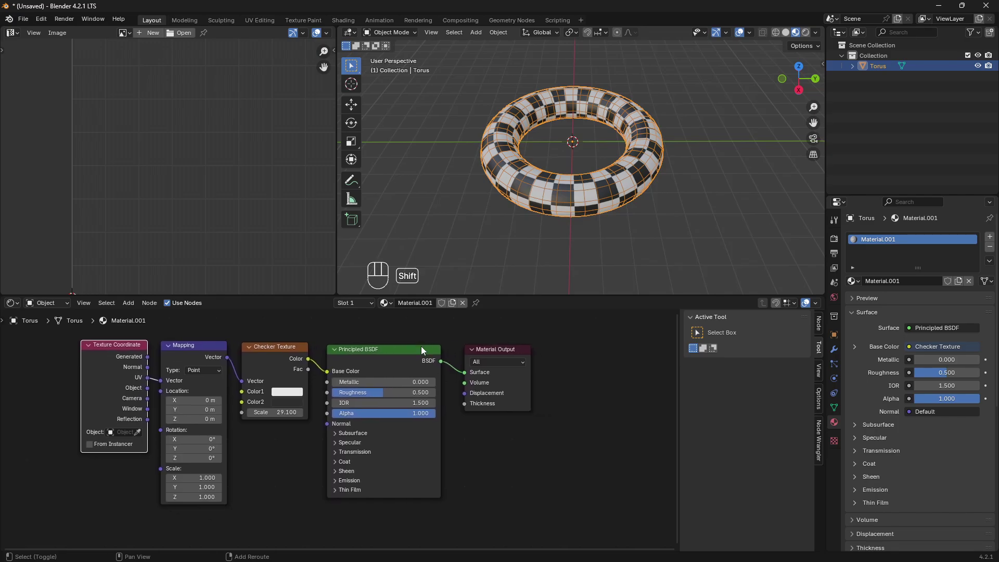
{"action": "scroll", "coordinate": [224, 186], "scroll_direction": "down", "scroll_amount": 3}
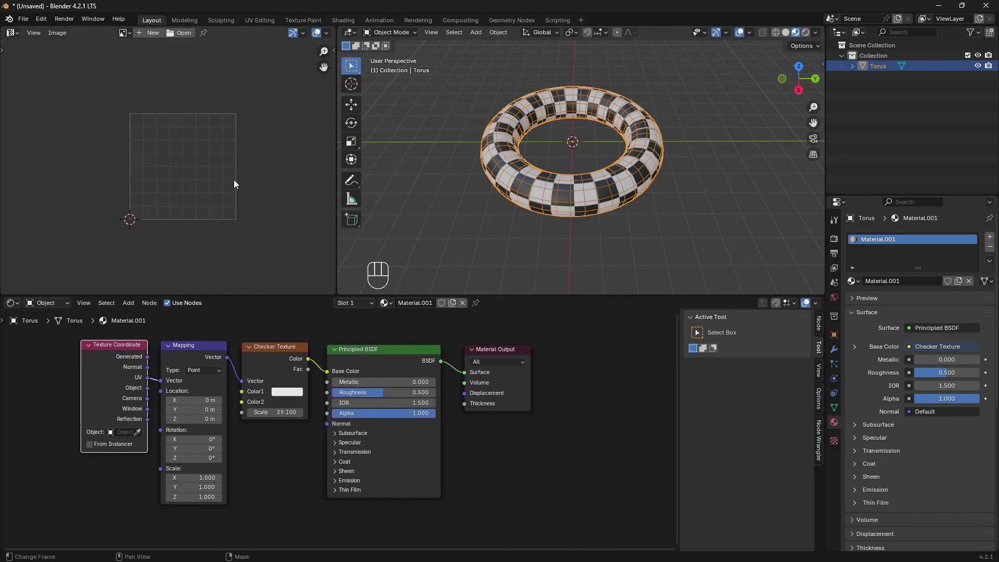
{"action": "scroll", "coordinate": [233, 179], "scroll_direction": "up", "scroll_amount": 2}
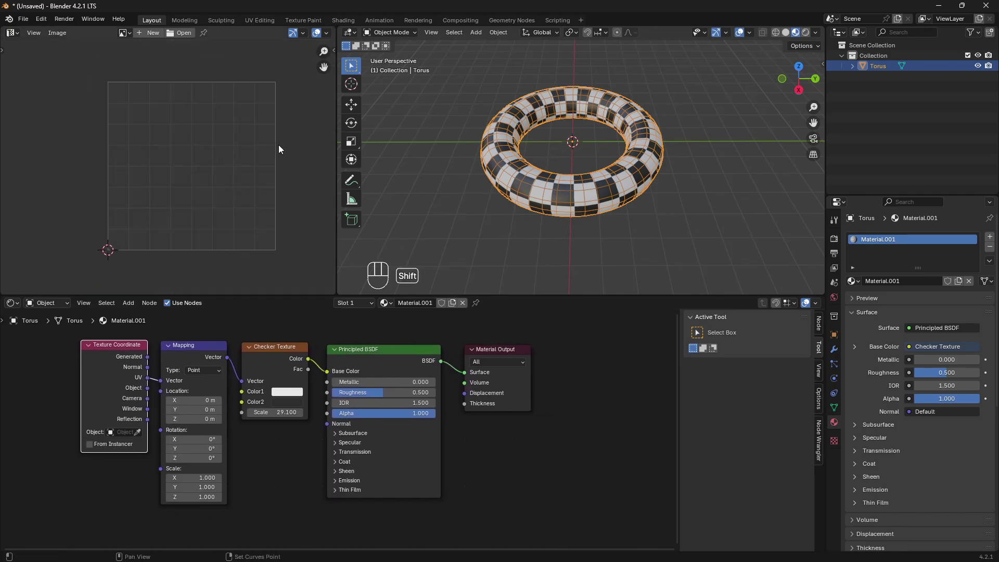
Create a new generated Color Grid image in the image editor
{"action": "left_click", "coordinate": [137, 33]}
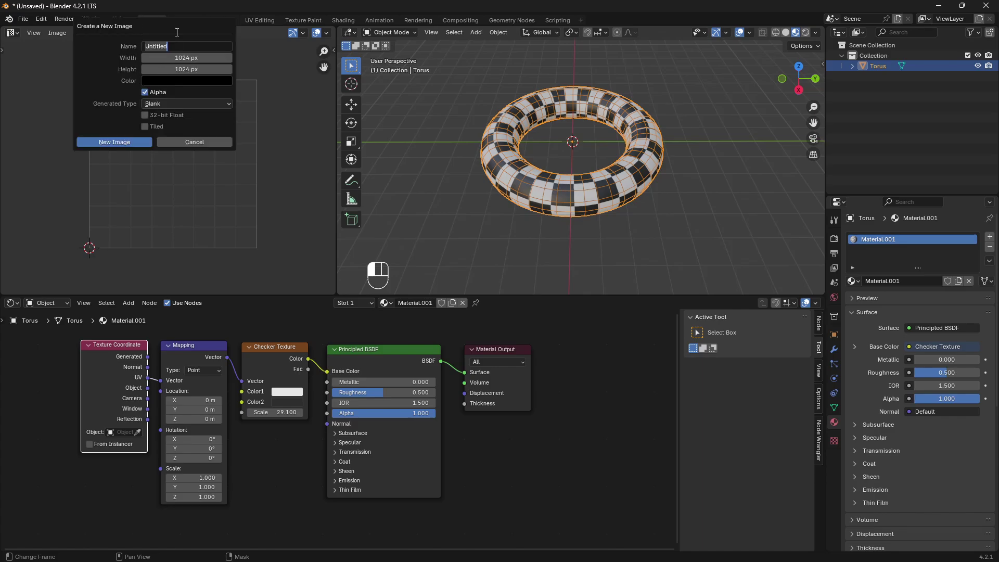
{"action": "left_click", "coordinate": [168, 103]}
{"action": "left_click", "coordinate": [168, 103]}
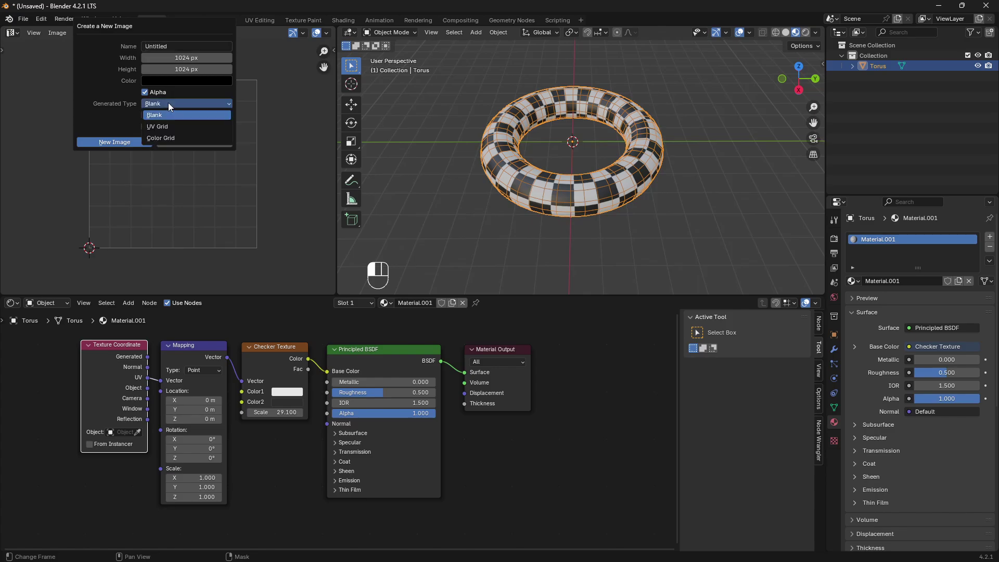
{"action": "left_click", "coordinate": [161, 134]}
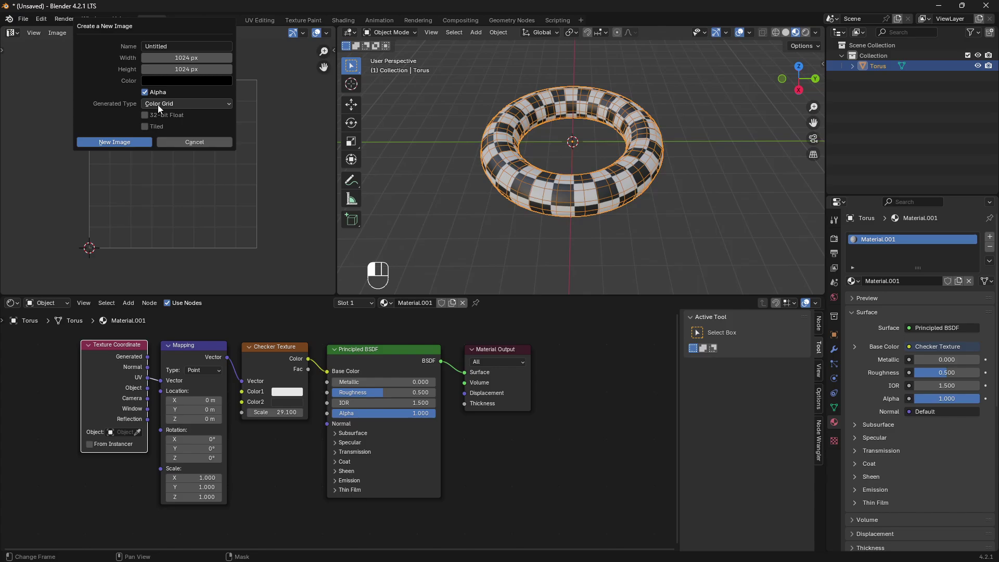
{"action": "left_click", "coordinate": [123, 144]}
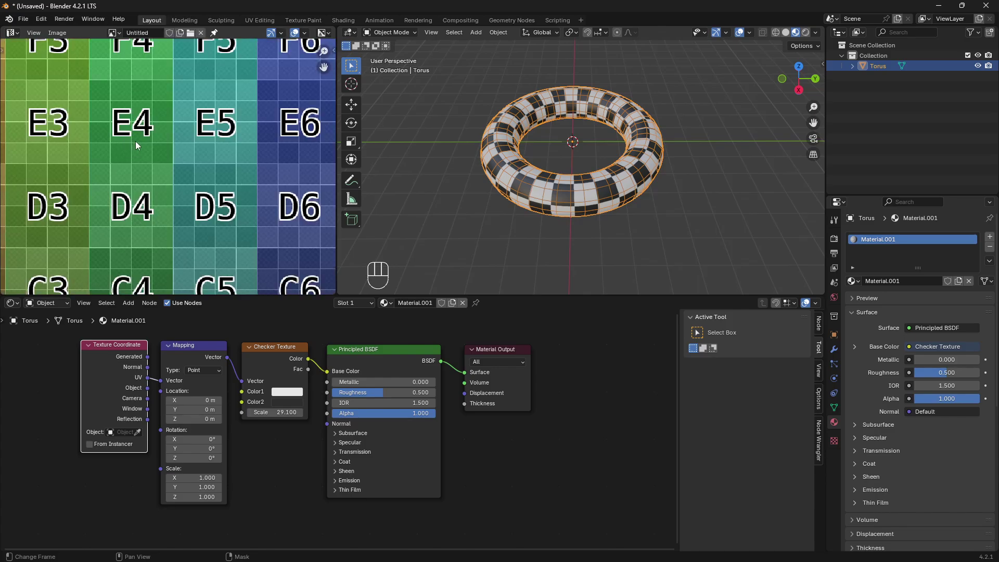
{"action": "scroll", "coordinate": [135, 142], "scroll_direction": "down", "scroll_amount": 5}
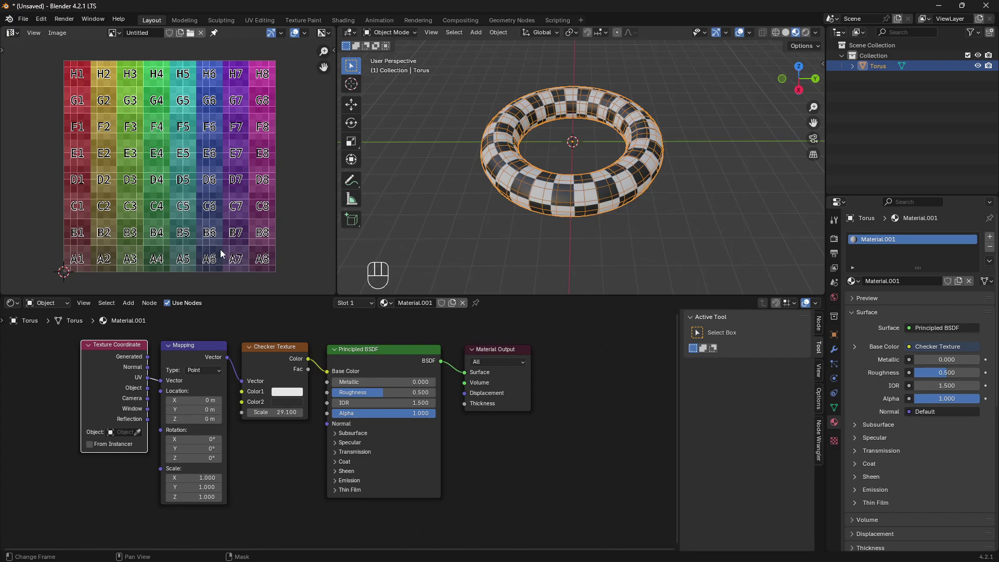
Rename the new image to 'torus' and pan the node view to show all nodes
{"action": "key", "text": "shift"}
{"action": "left_click", "coordinate": [138, 35]}
{"action": "type", "text": "torus"}
{"action": "key", "text": "Return"}
{"action": "middle_click_drag", "start_coordinate": [299, 398], "coordinate": [318, 388]}
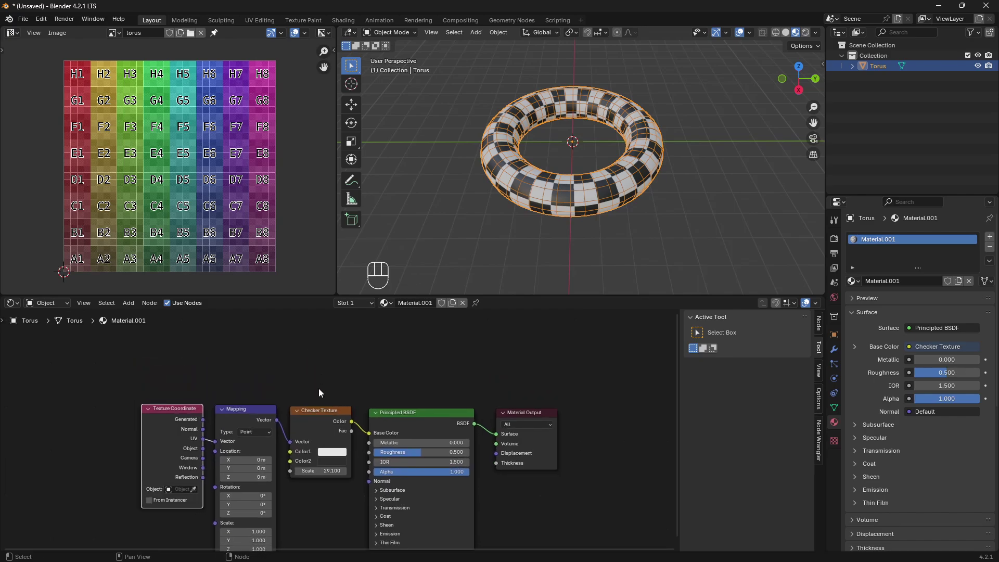
Add an Image Texture node and load the 'torus' image into it
{"action": "key", "text": "shift+a"}
{"action": "mouse_move", "coordinate": [326, 367]}
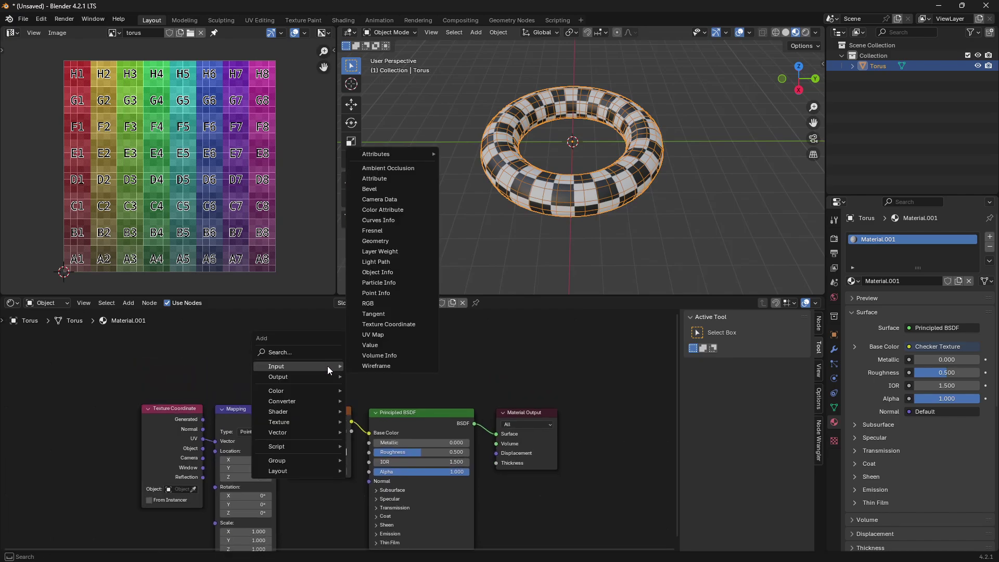
{"action": "type", "text": "image"}
{"action": "key", "text": "Return"}
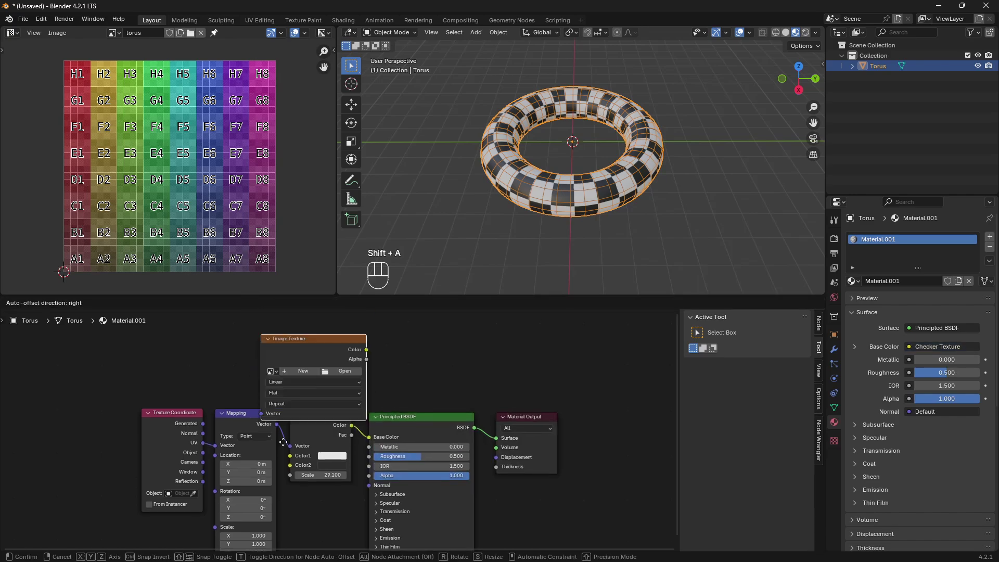
{"action": "left_click", "coordinate": [276, 376]}
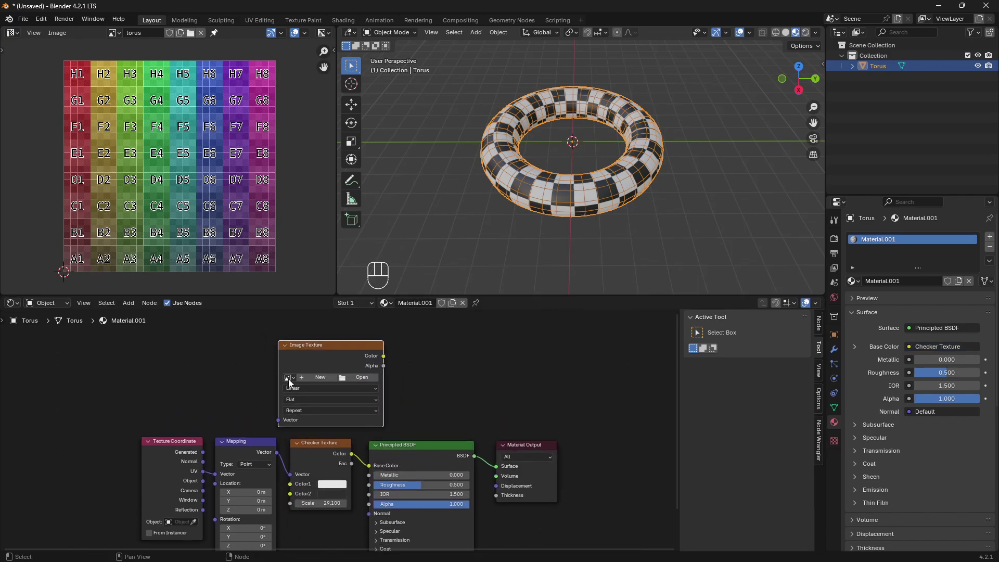
{"action": "left_click", "coordinate": [288, 379]}
{"action": "left_click", "coordinate": [300, 426]}
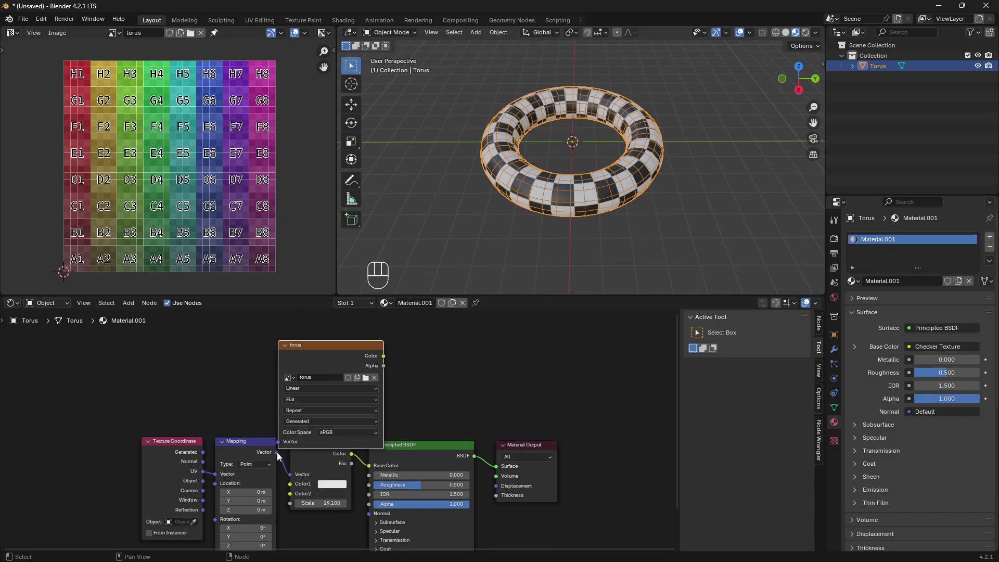
Wire Mapping into the image Vector and its Color into Base Color, then select the old checker node
{"action": "left_click_drag", "start_coordinate": [276, 452], "coordinate": [279, 442]}
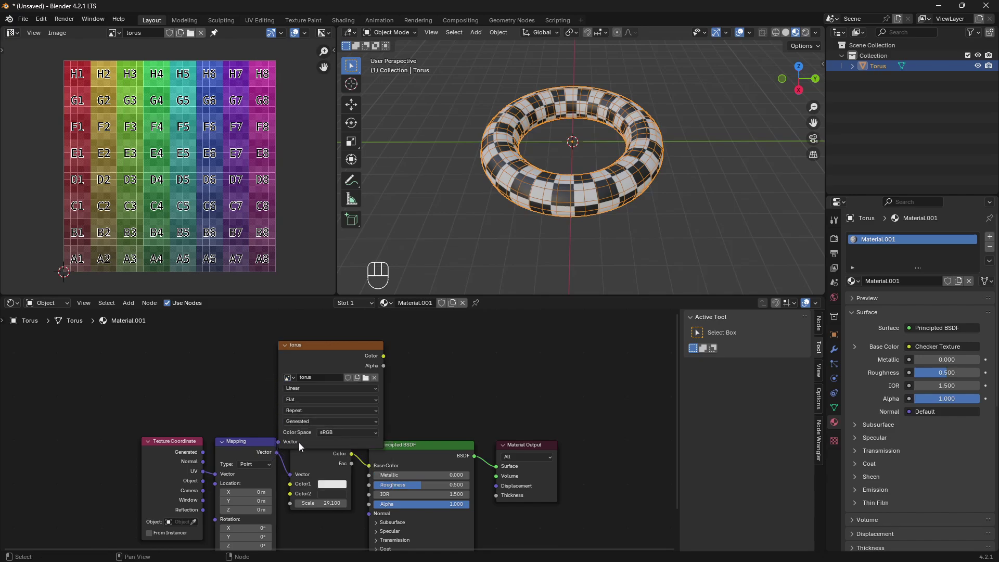
{"action": "left_click_drag", "start_coordinate": [383, 355], "coordinate": [369, 465]}
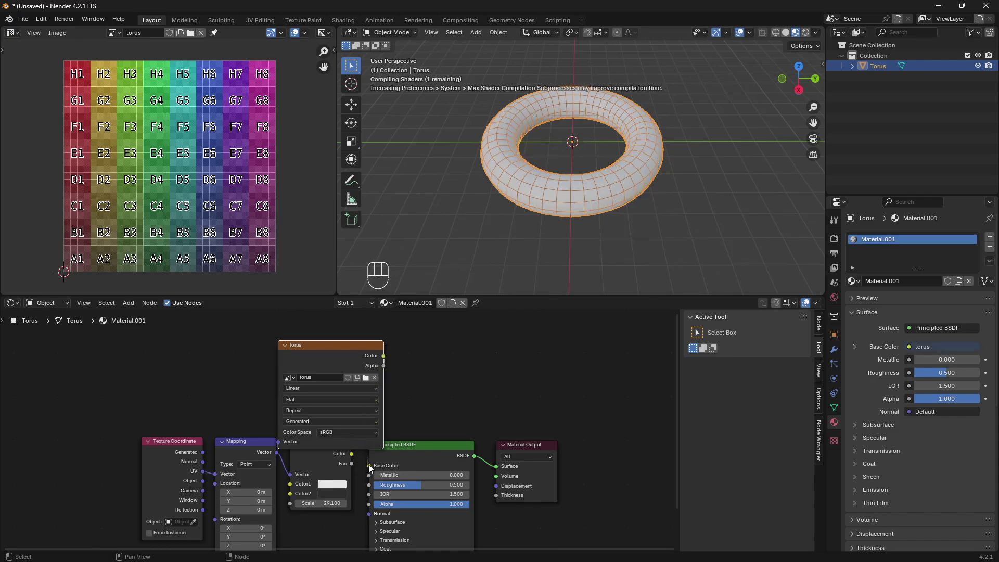
{"action": "left_click", "coordinate": [323, 462]}
Delete the Checker Texture node, select the whole torus in Edit Mode, and box-select the UV strip
{"action": "key", "text": "x"}
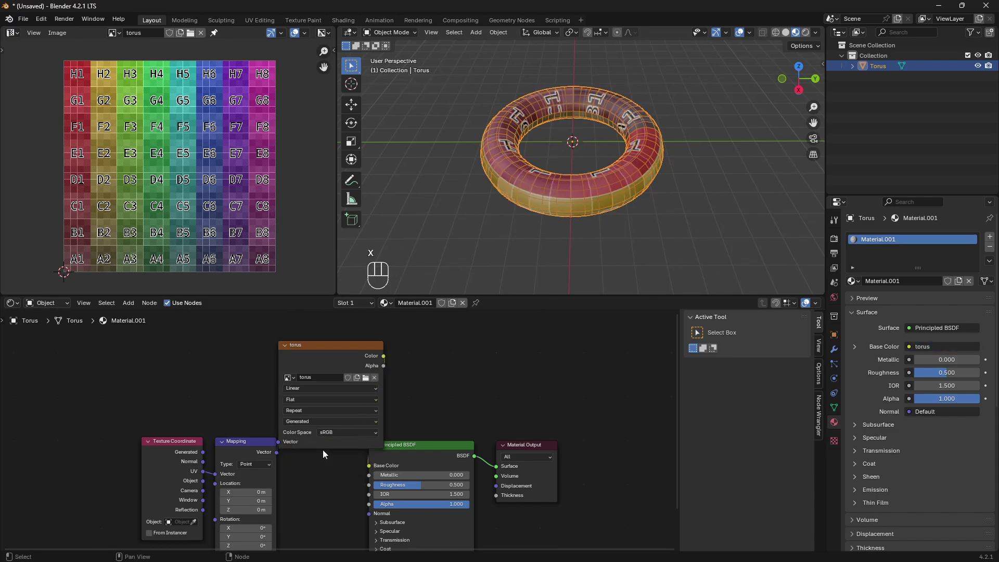
{"action": "key", "text": "Tab"}
{"action": "left_click", "coordinate": [506, 165]}
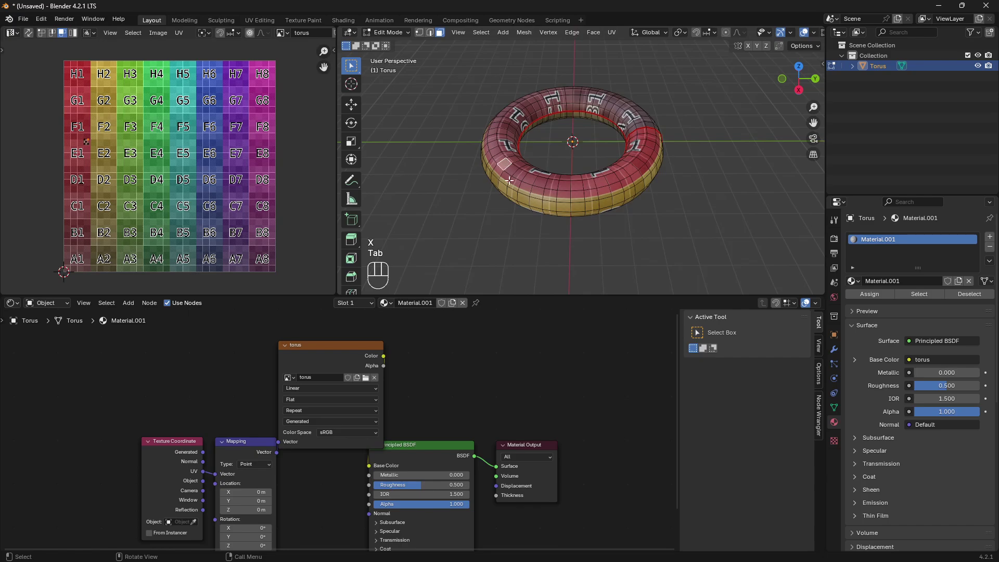
{"action": "key", "text": "ctrl+l"}
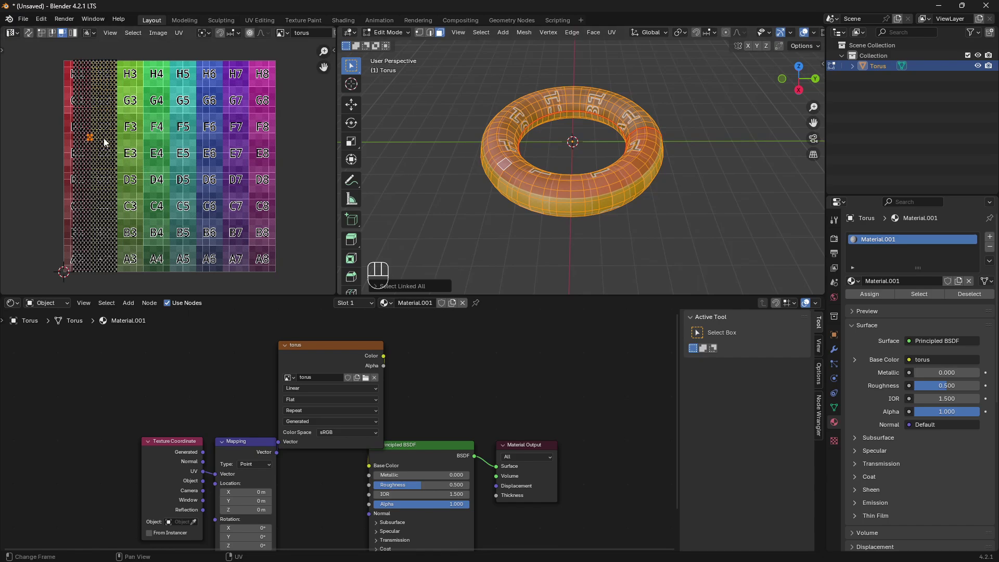
{"action": "left_click_drag", "start_coordinate": [54, 52], "coordinate": [122, 231]}
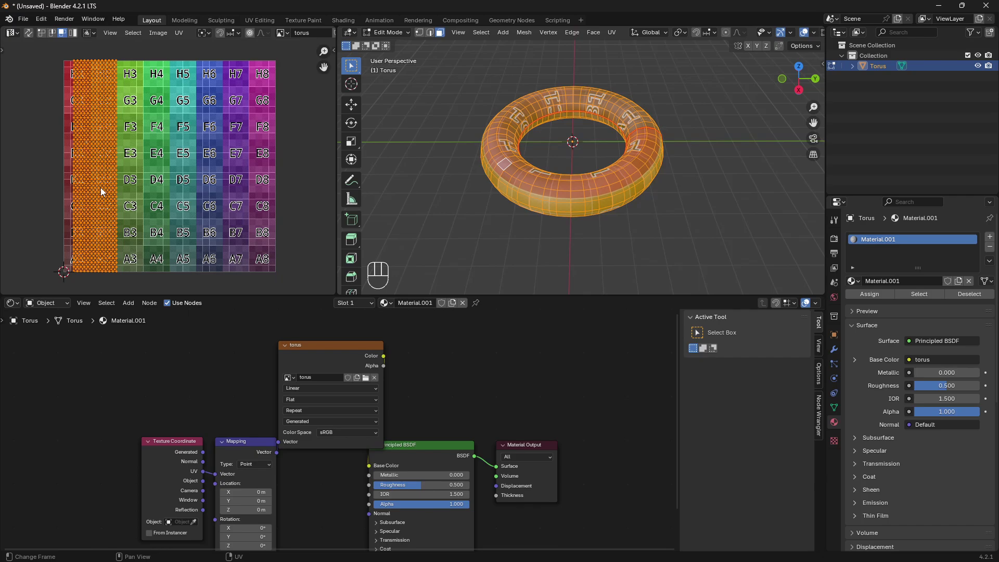
Move the UV strip right, scale it along X, and nudge it into place over the grid
{"action": "key", "text": "g"}
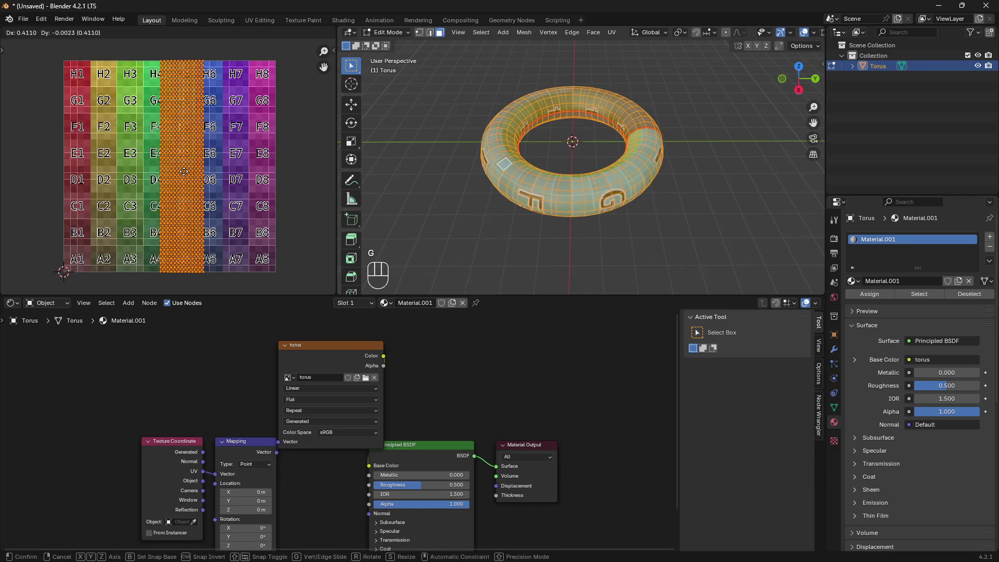
{"action": "left_click", "coordinate": [182, 171]}
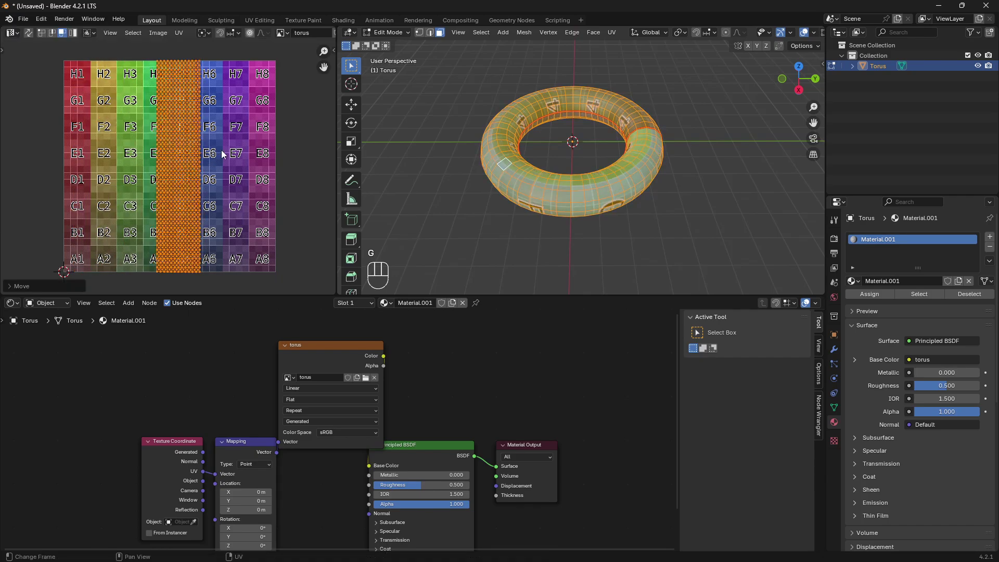
{"action": "key", "text": "s"}
{"action": "key", "text": "x"}
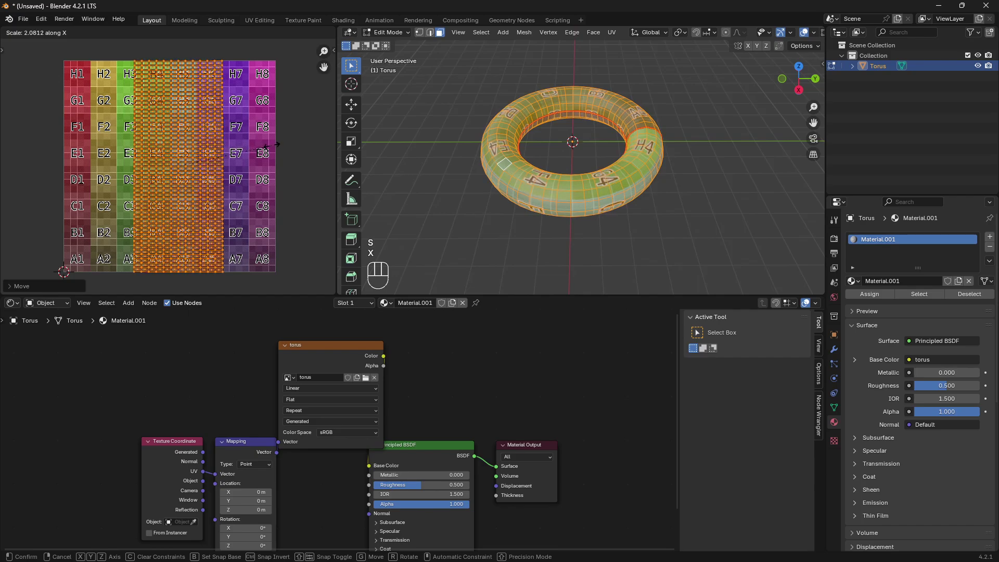
{"action": "left_click", "coordinate": [245, 153]}
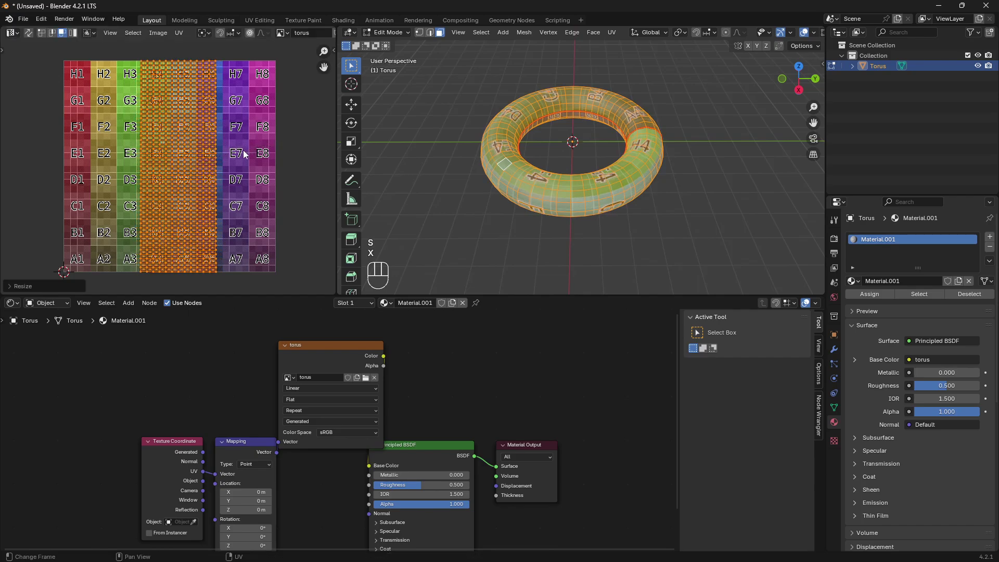
{"action": "key", "text": "g"}
{"action": "left_click", "coordinate": [175, 153]}
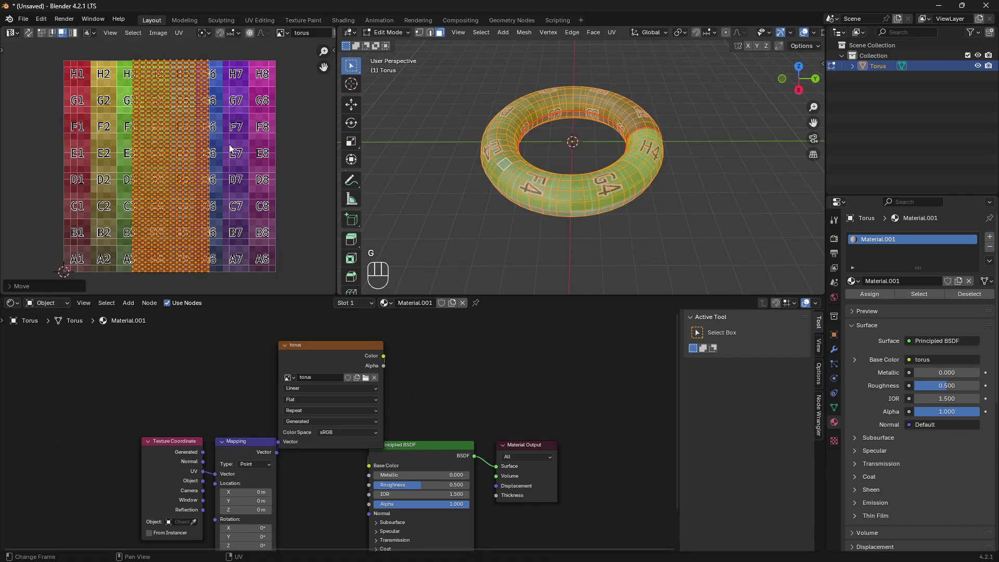
{"action": "left_click", "coordinate": [285, 153]}
Inspect the textured torus and move the Principled BSDF node up and right
{"action": "scroll", "coordinate": [499, 178], "scroll_direction": "down", "scroll_amount": 2}
{"action": "scroll", "coordinate": [499, 179], "scroll_direction": "up", "scroll_amount": 2}
{"action": "middle_click_drag", "start_coordinate": [500, 178], "coordinate": [504, 136]}
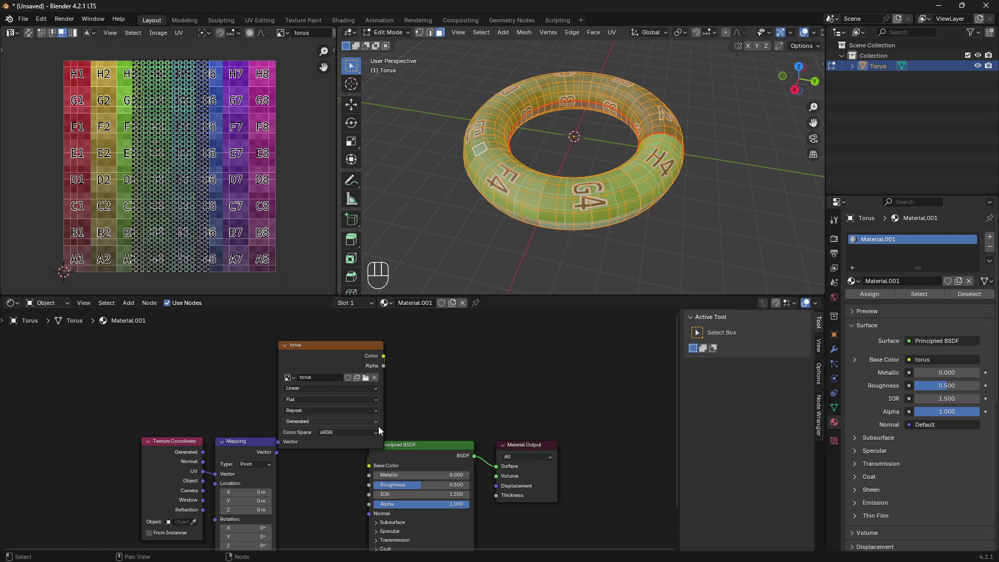
{"action": "left_click_drag", "start_coordinate": [458, 448], "coordinate": [490, 411]}
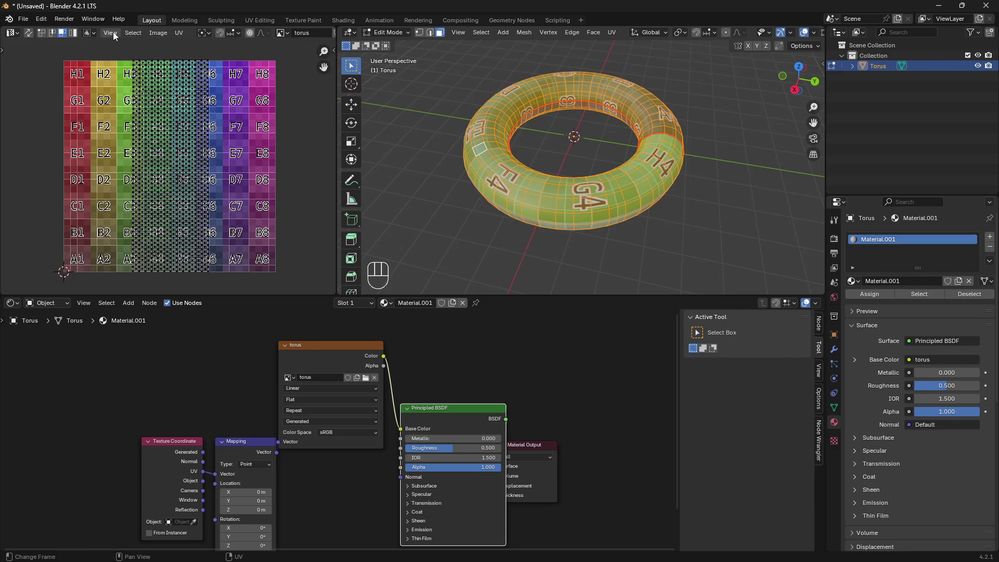
Create a new blank generated image filled with white
{"action": "left_click", "coordinate": [147, 32]}
{"action": "left_click", "coordinate": [164, 39]}
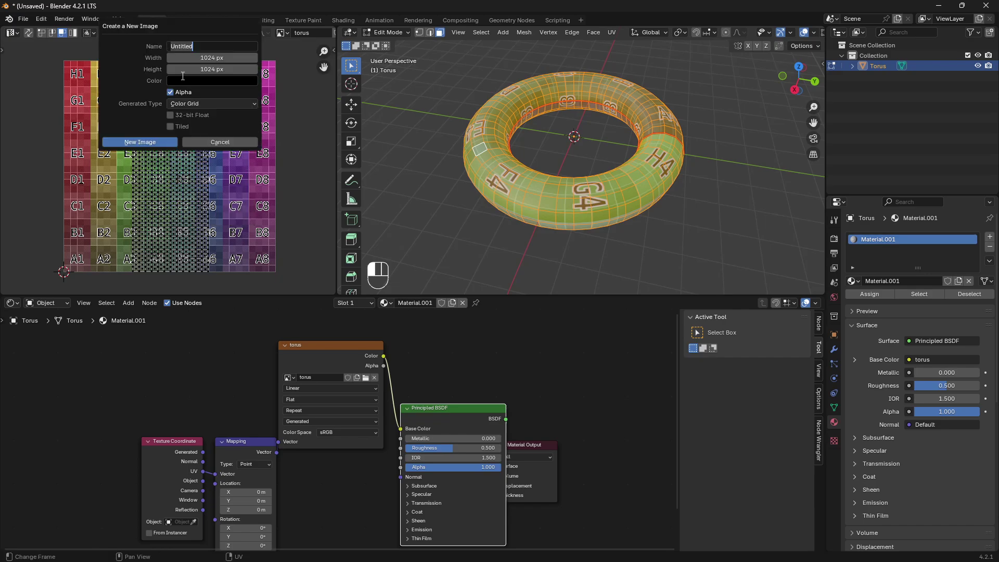
{"action": "left_click", "coordinate": [188, 104]}
{"action": "left_click", "coordinate": [185, 115]}
{"action": "left_click", "coordinate": [185, 80]}
{"action": "scroll", "coordinate": [256, 132], "scroll_direction": "up", "scroll_amount": 15}
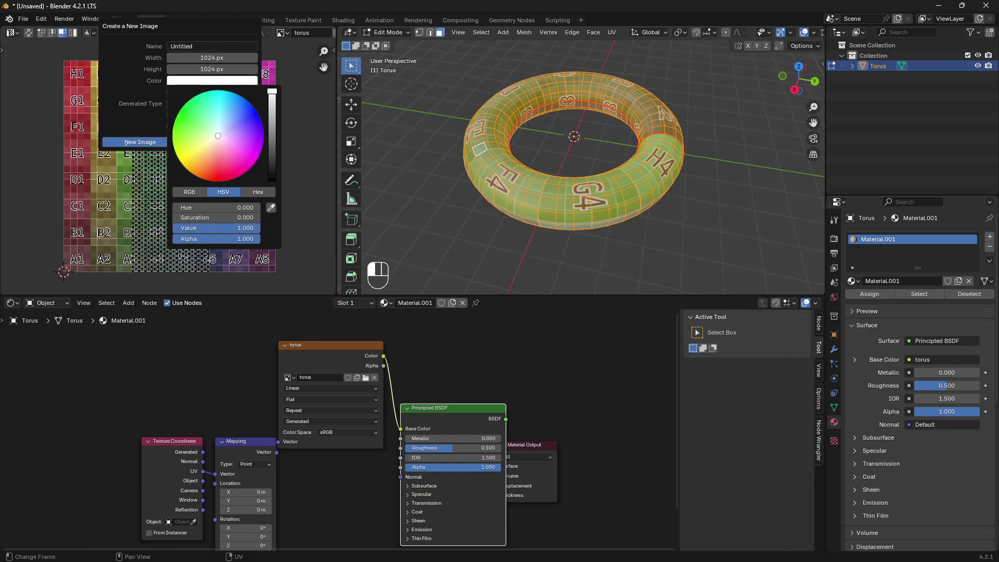
{"action": "left_click", "coordinate": [136, 142]}
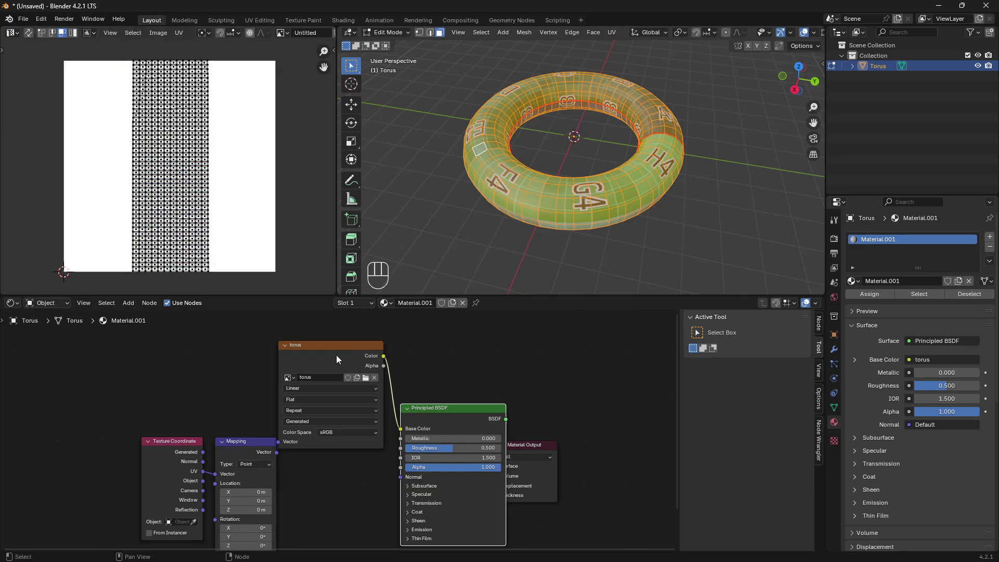
Rename the new image to 'blank' and assign it to the Image Texture node
{"action": "left_click", "coordinate": [304, 34]}
{"action": "type", "text": "blank"}
{"action": "key", "text": "Return"}
{"action": "left_click", "coordinate": [289, 377]}
{"action": "left_click", "coordinate": [300, 392]}
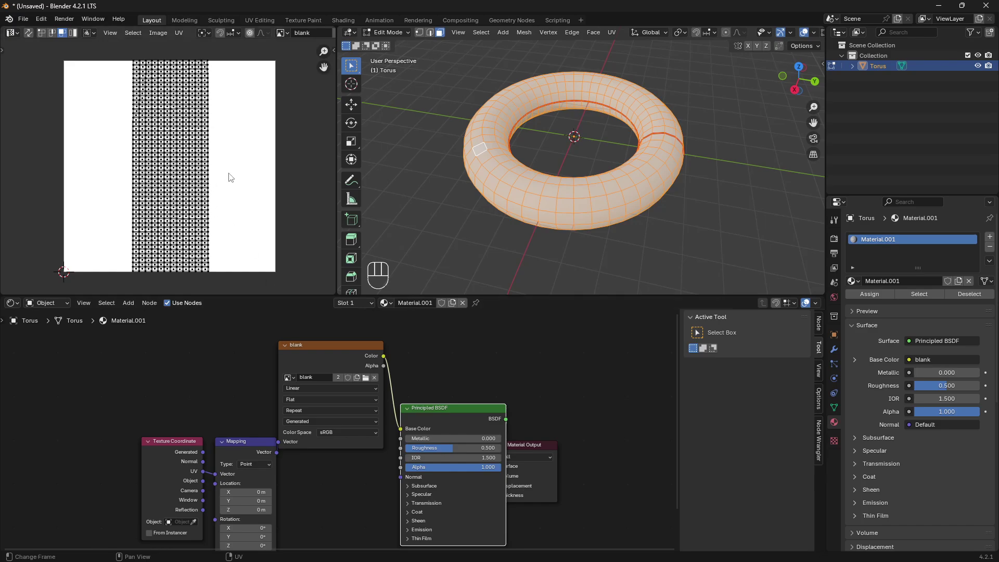
Select the torus, enter Texture Paint mode, and set a deep red brush colour
{"action": "key", "text": "Tab"}
{"action": "left_click", "coordinate": [441, 142]}
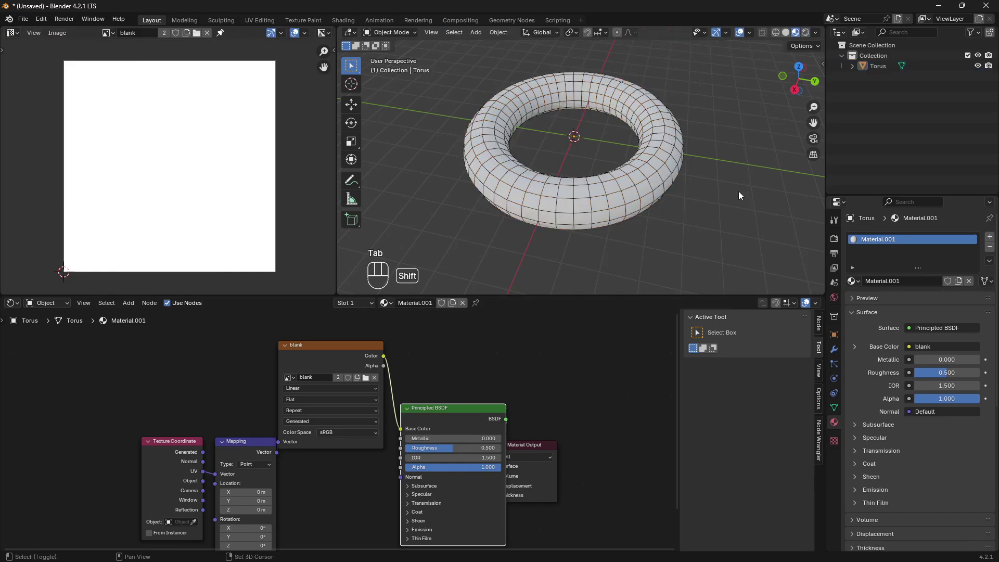
{"action": "middle_click_drag", "start_coordinate": [738, 192], "coordinate": [510, 132]}
{"action": "scroll", "coordinate": [528, 167], "scroll_direction": "up", "scroll_amount": 2}
{"action": "left_click", "coordinate": [507, 131]}
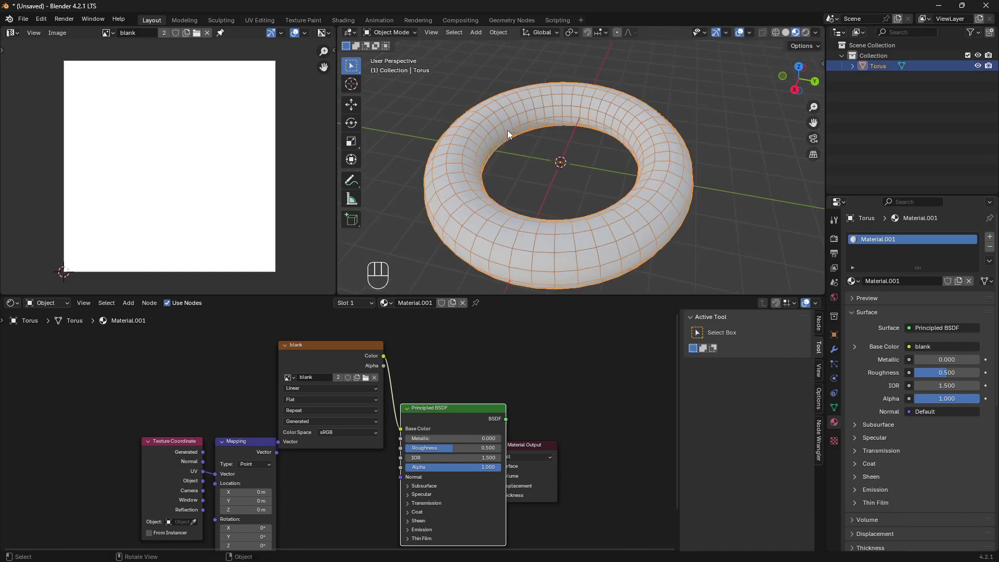
{"action": "left_click", "coordinate": [402, 32]}
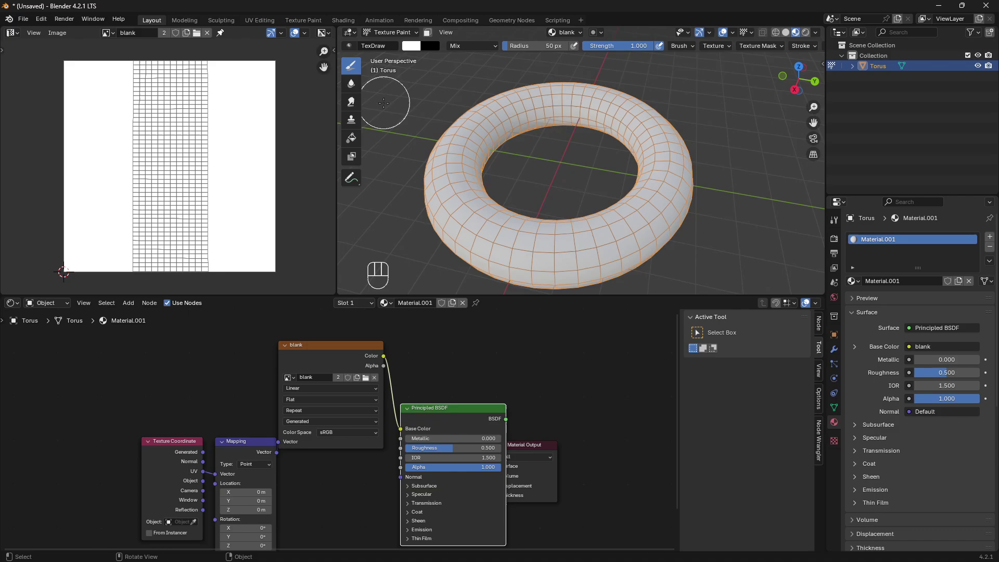
{"action": "left_click", "coordinate": [411, 46]}
{"action": "left_click", "coordinate": [445, 123]}
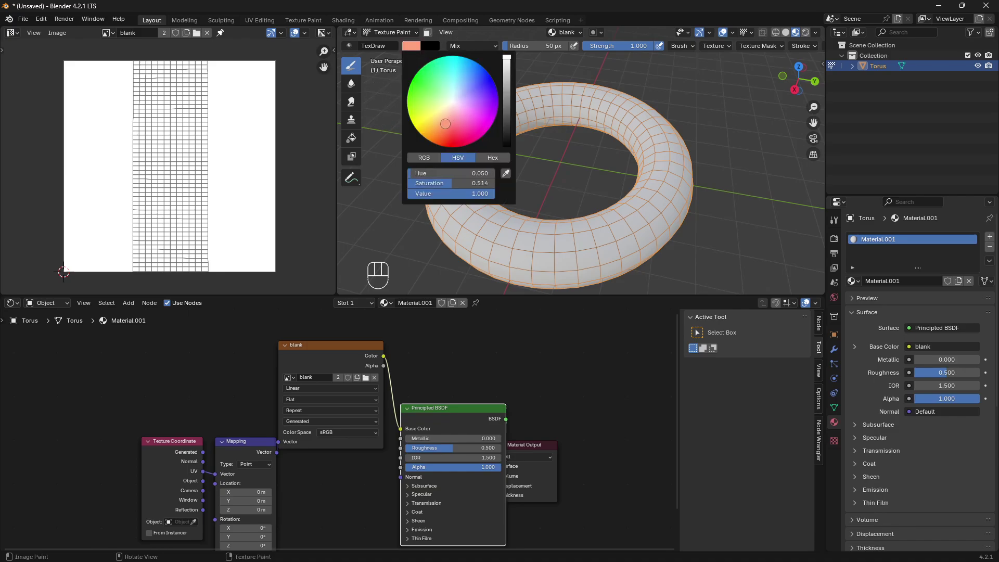
{"action": "left_click_drag", "start_coordinate": [445, 123], "coordinate": [445, 130]}
{"action": "left_click_drag", "start_coordinate": [502, 75], "coordinate": [503, 81]}
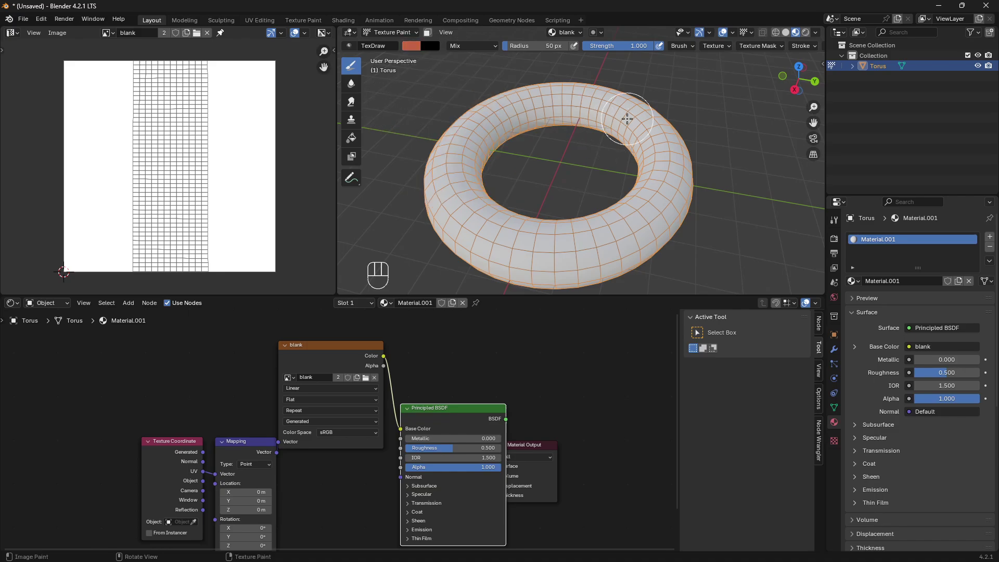
Paint broad red strokes around the torus, covering most of its surface
{"action": "mouse_move", "coordinate": [627, 112]}
{"action": "left_mouse_down"}
{"action": "mouse_move", "coordinate": [671, 136]}
{"action": "mouse_move", "coordinate": [664, 203]}
{"action": "mouse_move", "coordinate": [602, 236]}
{"action": "mouse_move", "coordinate": [488, 239]}
{"action": "mouse_move", "coordinate": [450, 197]}
{"action": "mouse_move", "coordinate": [457, 149]}
{"action": "mouse_move", "coordinate": [498, 113]}
{"action": "mouse_move", "coordinate": [536, 105]}
{"action": "mouse_move", "coordinate": [589, 101]}
{"action": "mouse_move", "coordinate": [704, 161]}
{"action": "left_mouse_up"}
{"action": "mouse_move", "coordinate": [704, 161]}
{"action": "middle_mouse_down"}
{"action": "mouse_move", "coordinate": [608, 213]}
{"action": "mouse_move", "coordinate": [598, 234]}
{"action": "middle_mouse_up"}
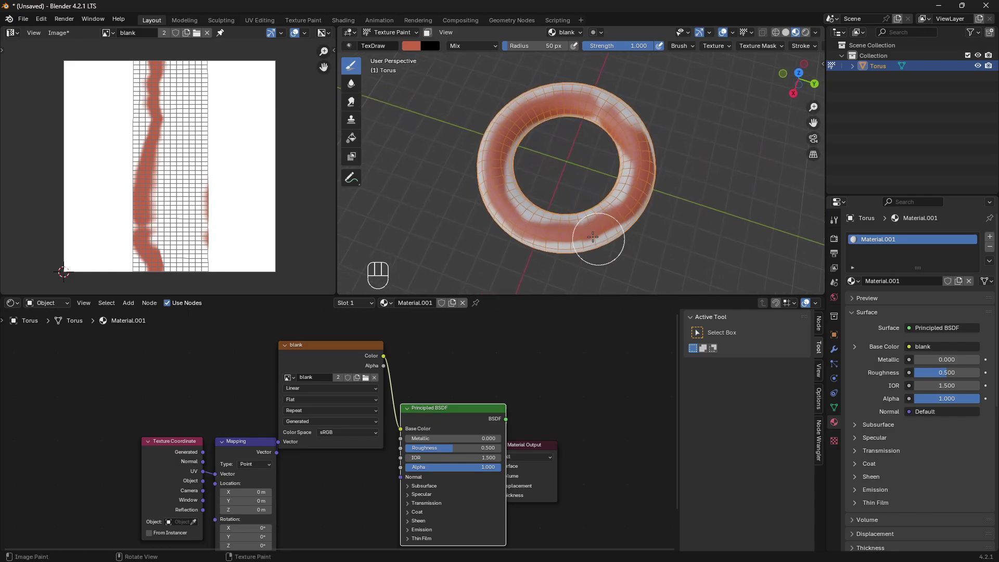
{"action": "mouse_move", "coordinate": [627, 124]}
{"action": "left_mouse_down"}
{"action": "mouse_move", "coordinate": [557, 100]}
{"action": "mouse_move", "coordinate": [516, 115]}
{"action": "mouse_move", "coordinate": [499, 161]}
{"action": "mouse_move", "coordinate": [513, 217]}
{"action": "mouse_move", "coordinate": [544, 242]}
{"action": "mouse_move", "coordinate": [589, 230]}
{"action": "left_mouse_up"}
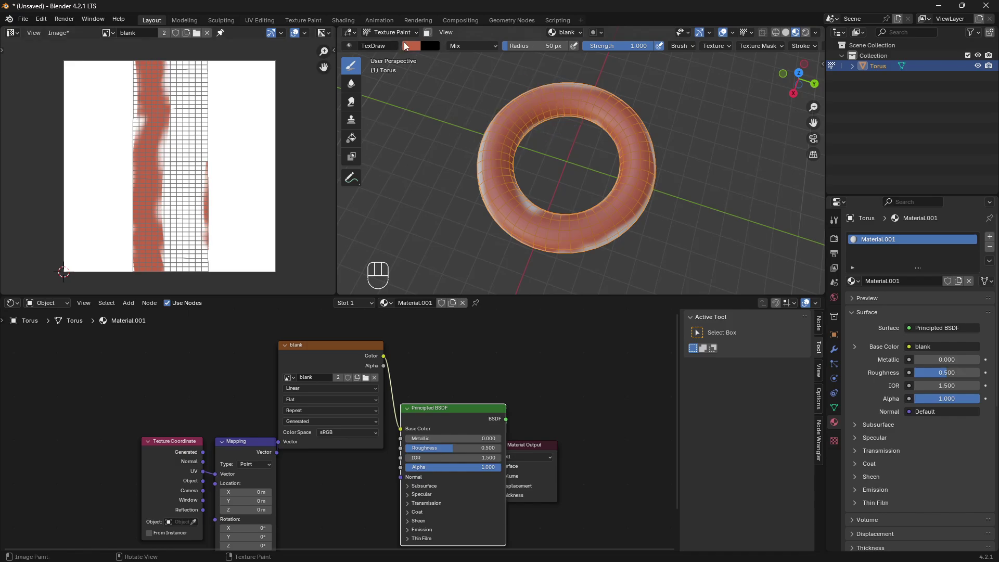
Change the brush colour to bright green
{"action": "left_click", "coordinate": [405, 44]}
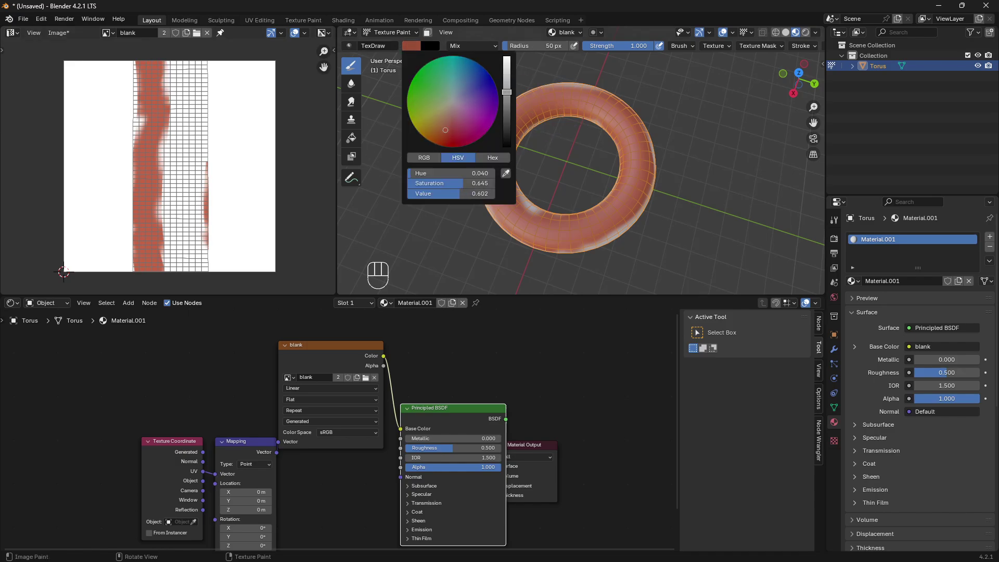
{"action": "left_click", "coordinate": [404, 46]}
{"action": "left_click_drag", "start_coordinate": [447, 131], "coordinate": [421, 82]}
{"action": "left_click_drag", "start_coordinate": [506, 83], "coordinate": [512, 46]}
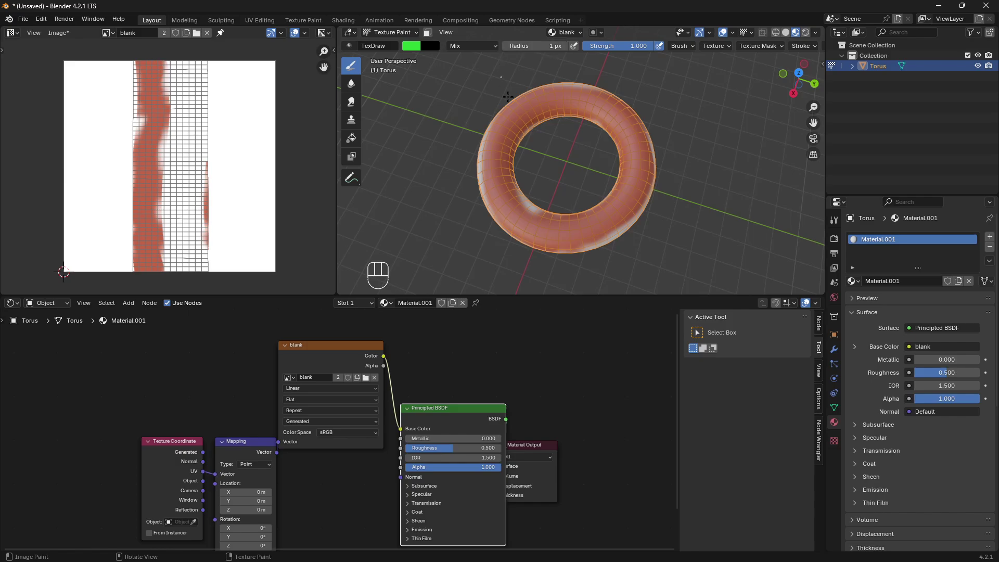
Draw small thin green marks on the top, inner edge and lower-left of the torus
{"action": "left_click_drag", "start_coordinate": [513, 109], "coordinate": [513, 122]}
{"action": "left_click_drag", "start_coordinate": [626, 180], "coordinate": [631, 193]}
{"action": "left_click_drag", "start_coordinate": [503, 220], "coordinate": [509, 220]}
{"action": "left_click", "coordinate": [58, 33]}
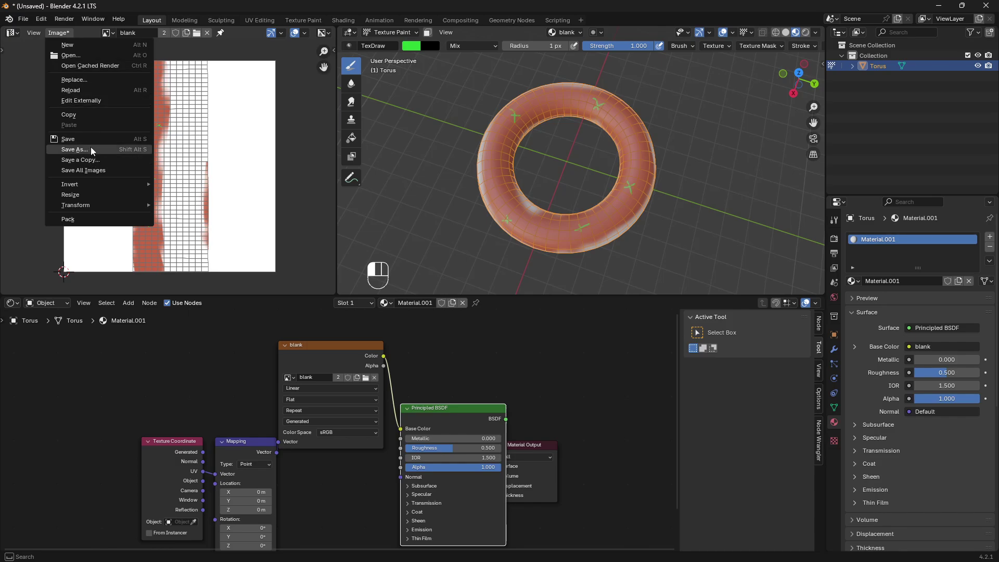
{"action": "left_click", "coordinate": [63, 35]}
{"action": "left_click", "coordinate": [89, 157]}
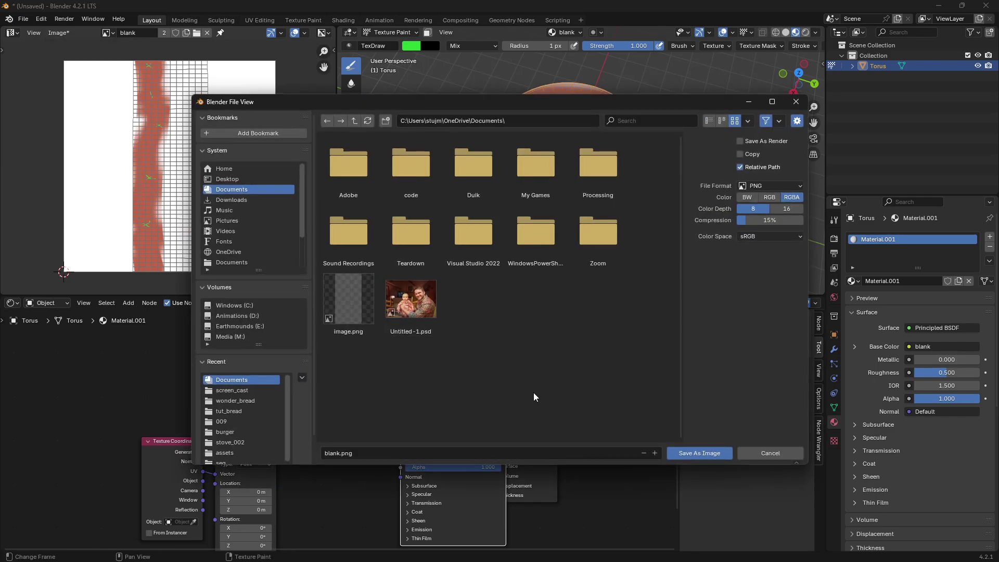
{"action": "left_click", "coordinate": [772, 453]}
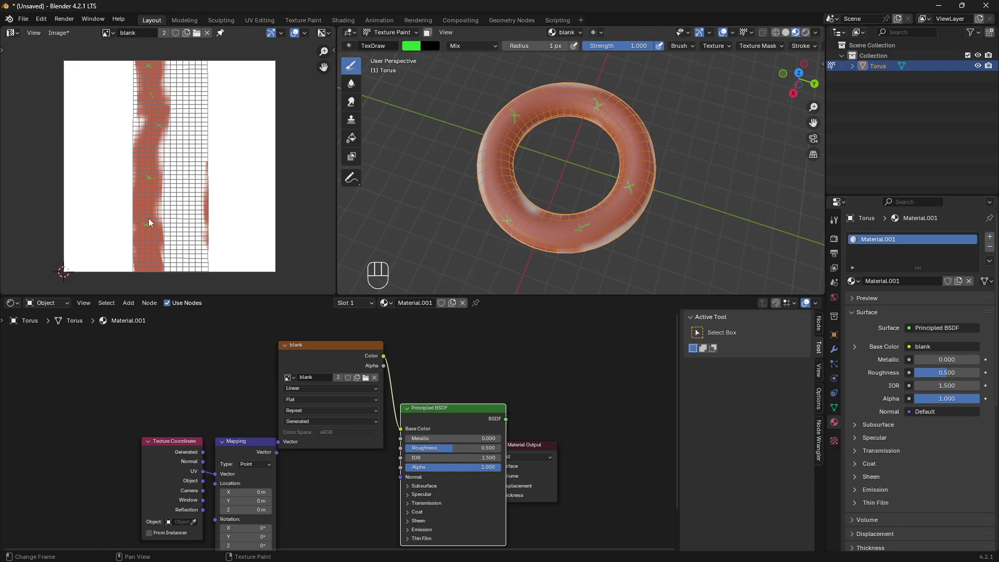
Pan and zoom the image editor to the painted strip, and orbit the torus lower
{"action": "scroll", "coordinate": [148, 218], "scroll_direction": "up", "scroll_amount": 3}
{"action": "middle_click_drag", "start_coordinate": [140, 213], "coordinate": [252, 177], "text": "shift"}
{"action": "scroll", "coordinate": [187, 221], "scroll_direction": "down", "scroll_amount": 2}
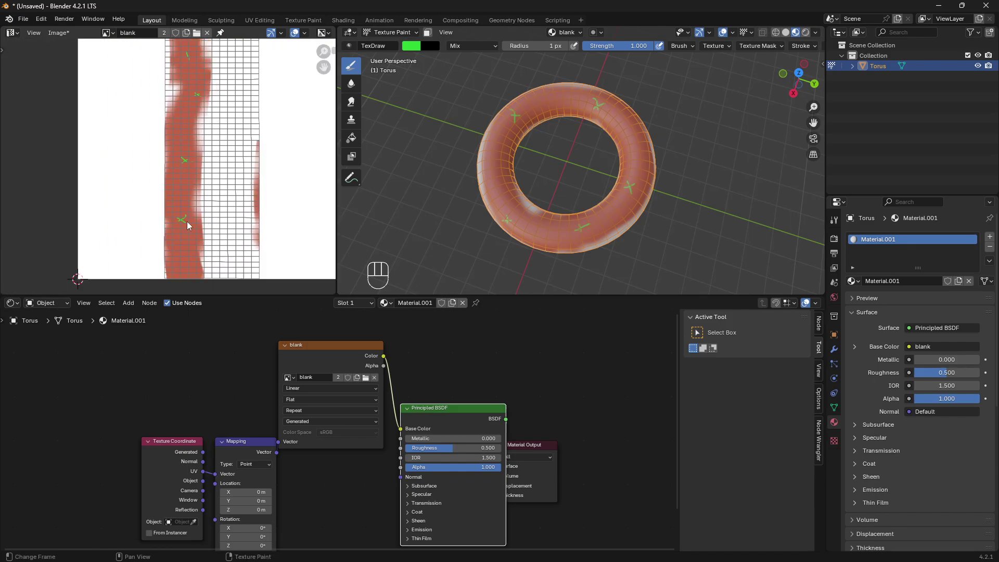
{"action": "middle_click_drag", "start_coordinate": [188, 178], "coordinate": [174, 256], "text": "shift"}
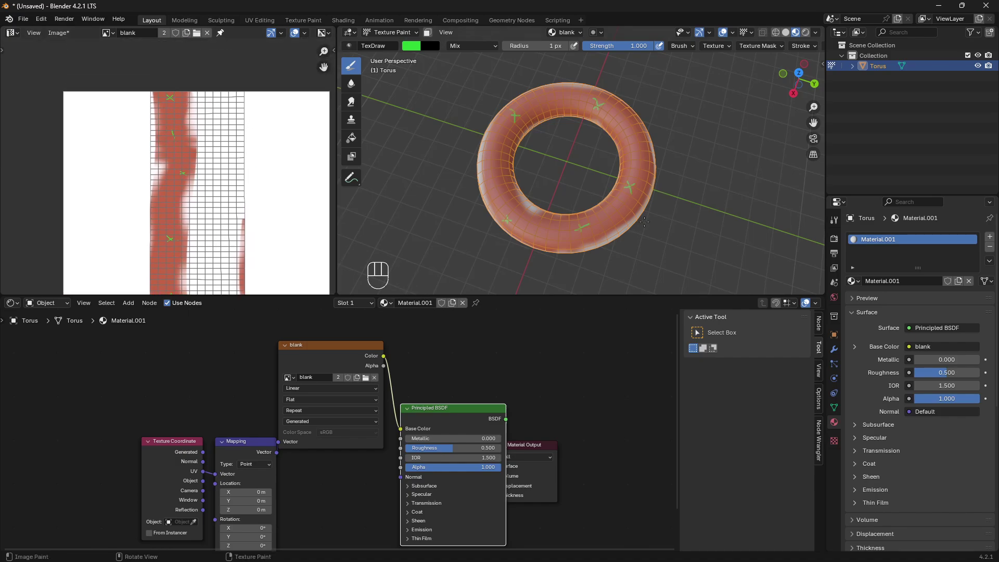
{"action": "middle_click_drag", "start_coordinate": [621, 215], "coordinate": [646, 211]}
{"action": "scroll", "coordinate": [642, 207], "scroll_direction": "up", "scroll_amount": 3}
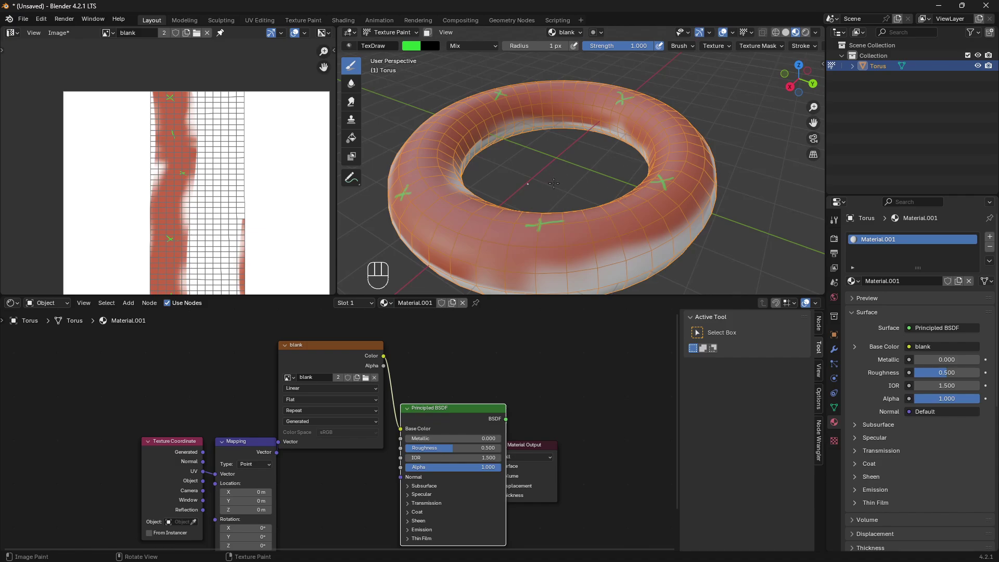
{"action": "scroll", "coordinate": [553, 183], "scroll_direction": "down", "scroll_amount": 4}
{"action": "scroll", "coordinate": [553, 183], "scroll_direction": "up", "scroll_amount": 2}
Enter Edit Mode on the torus and turn off the Wireframe viewport overlay
{"action": "key", "text": "Tab"}
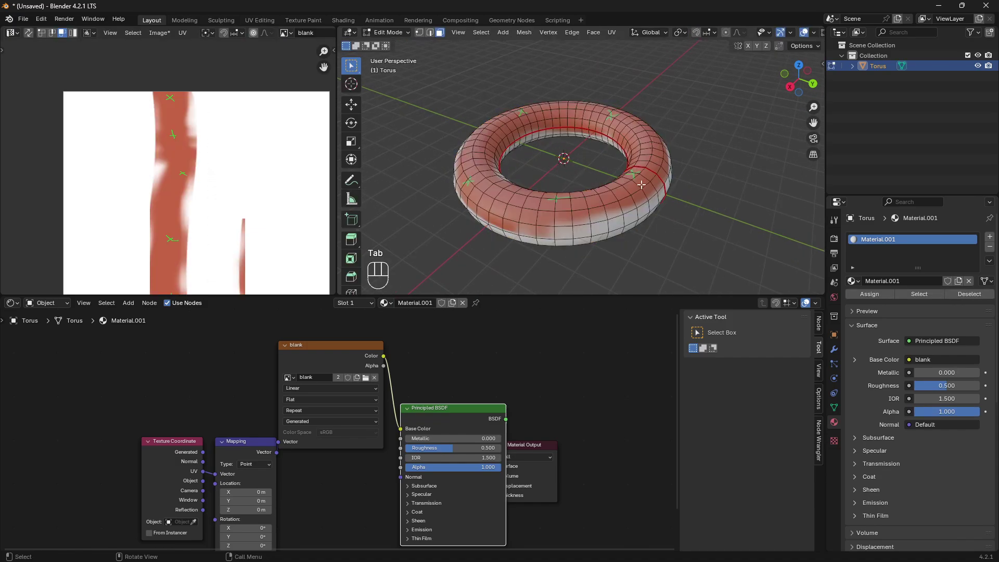
{"action": "scroll", "coordinate": [759, 39], "scroll_direction": "down", "scroll_amount": 4}
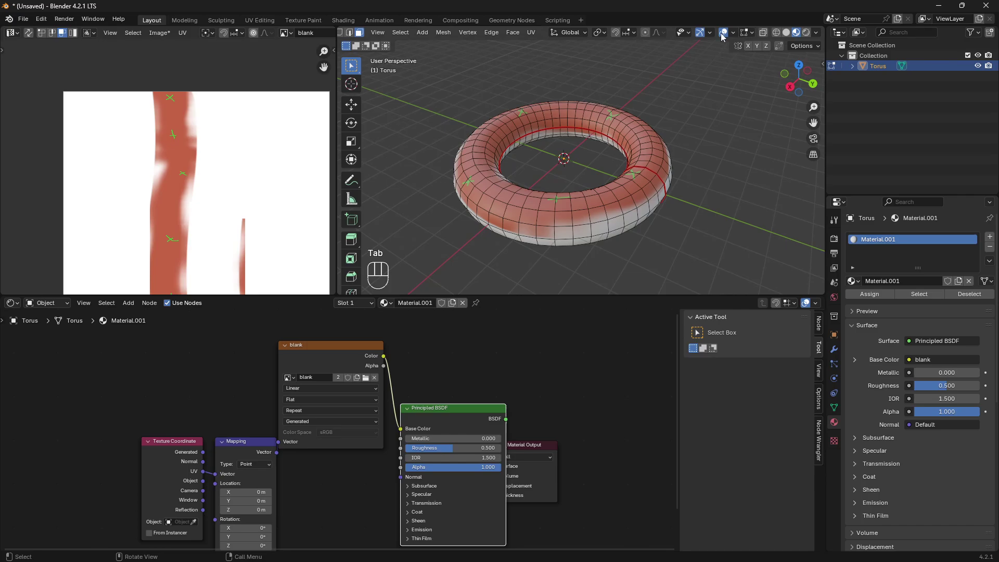
{"action": "left_click", "coordinate": [733, 32]}
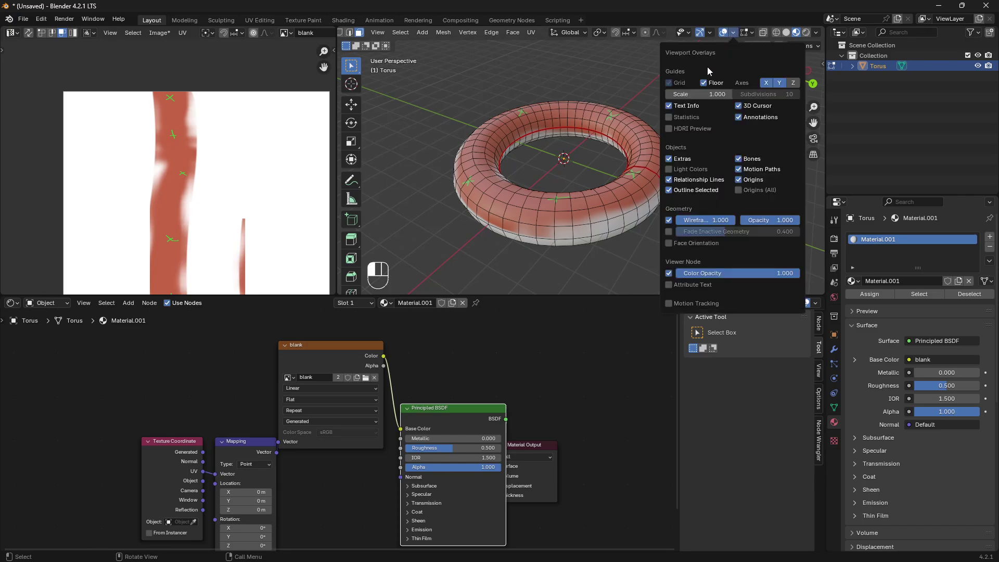
{"action": "left_click", "coordinate": [668, 221]}
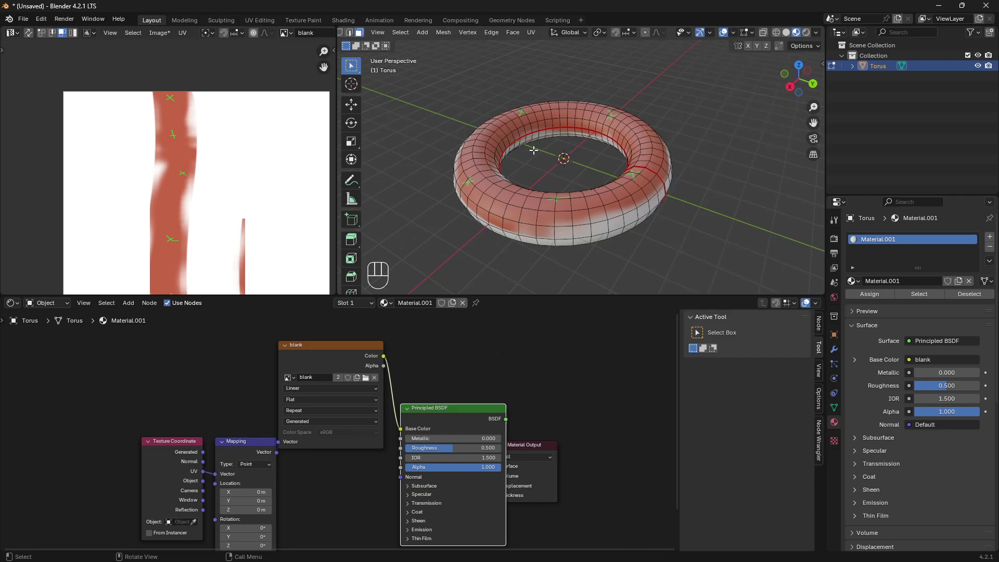
Return the torus to Texture Paint mode and orbit around it, including a lower side view
{"action": "key", "text": "Tab"}
{"action": "key", "text": "Tab"}
{"action": "key", "text": "Tab"}
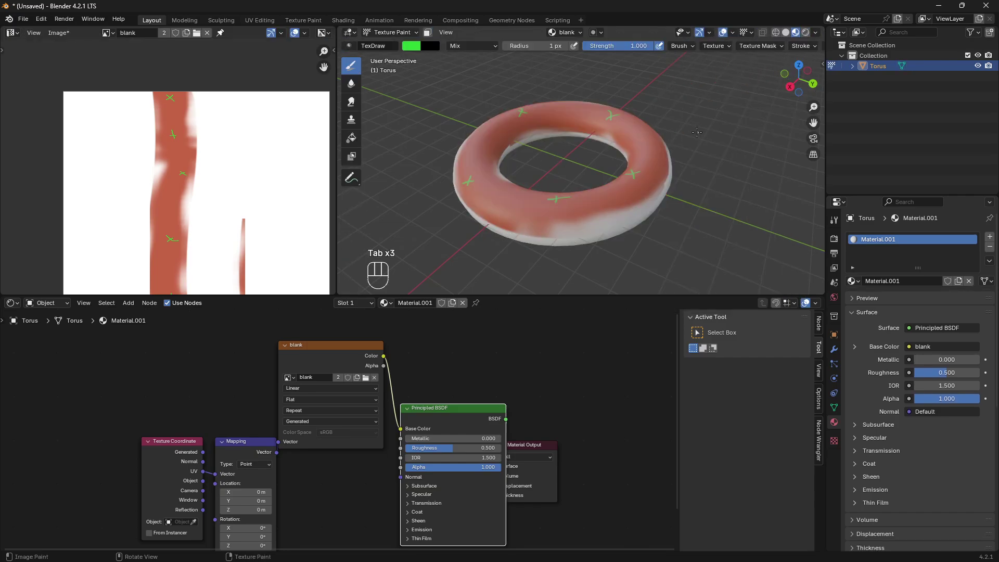
{"action": "mouse_move", "coordinate": [619, 128]}
{"action": "middle_mouse_down"}
{"action": "mouse_move", "coordinate": [576, 179]}
{"action": "mouse_move", "coordinate": [574, 170]}
{"action": "middle_mouse_up"}
{"action": "scroll", "coordinate": [577, 179], "scroll_direction": "down", "scroll_amount": 3}
{"action": "scroll", "coordinate": [572, 167], "scroll_direction": "up", "scroll_amount": 4}
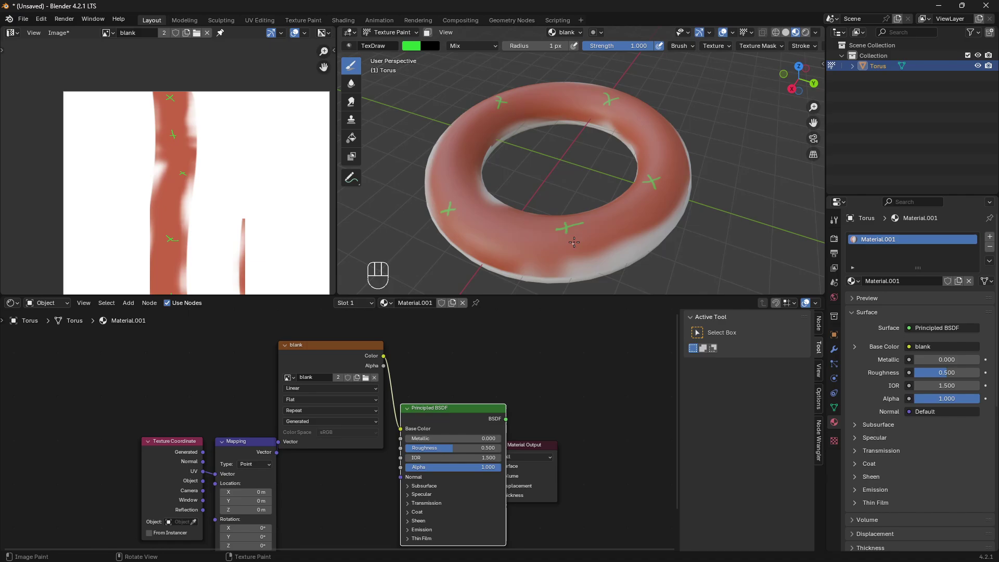
{"action": "middle_click_drag", "start_coordinate": [574, 242], "coordinate": [607, 223]}
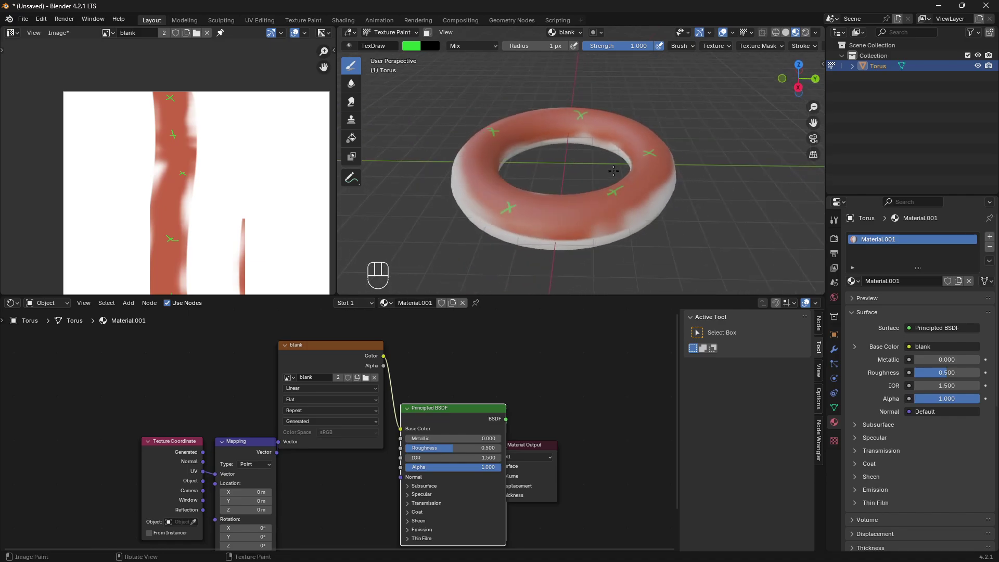
{"action": "middle_click_drag", "start_coordinate": [614, 171], "coordinate": [670, 177]}
{"action": "scroll", "coordinate": [587, 169], "scroll_direction": "down", "scroll_amount": 1}
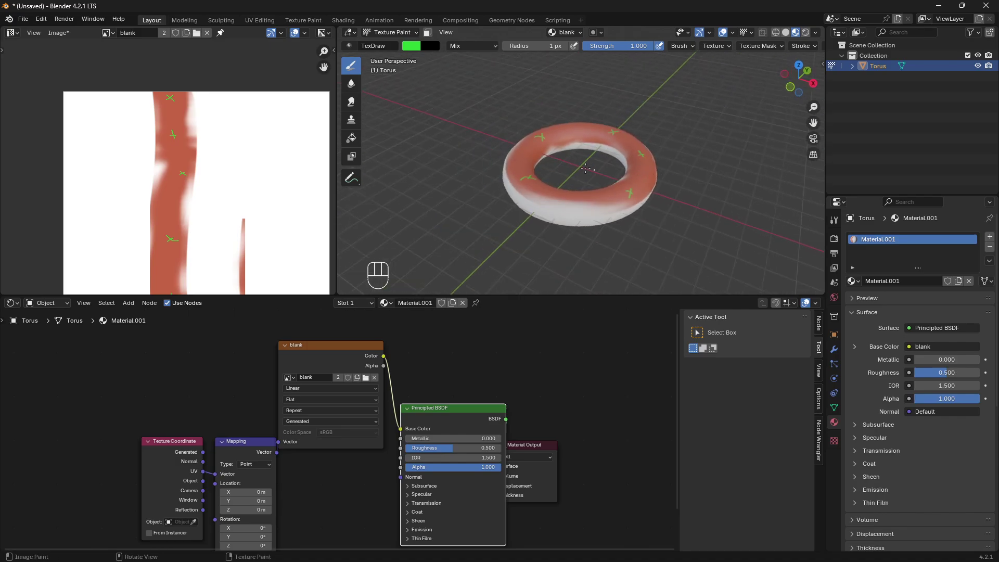
Orbit to top-down and side views of the painted torus, then make the node editor slightly taller
{"action": "middle_click_drag", "start_coordinate": [575, 182], "coordinate": [649, 208]}
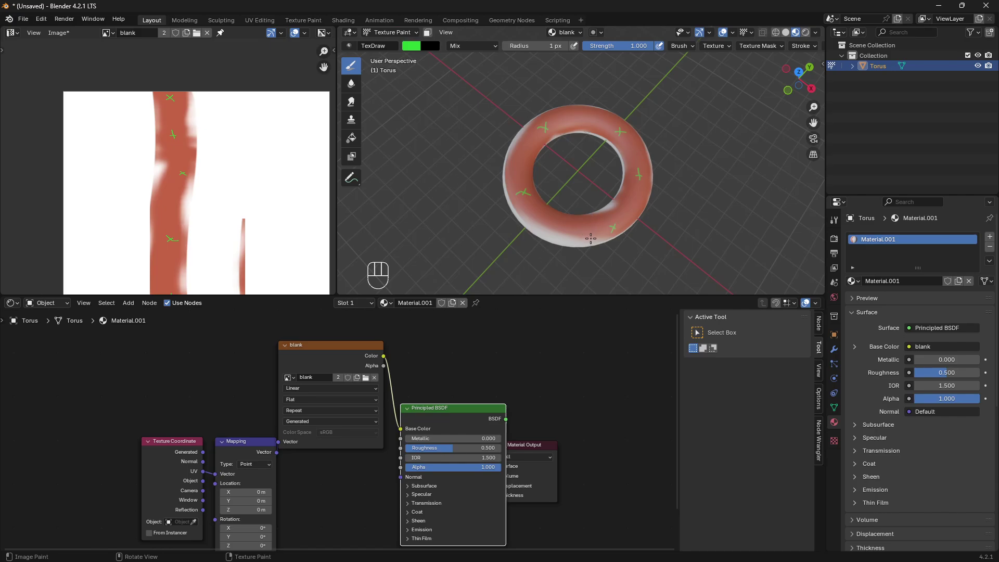
{"action": "middle_click_drag", "start_coordinate": [590, 238], "coordinate": [598, 197]}
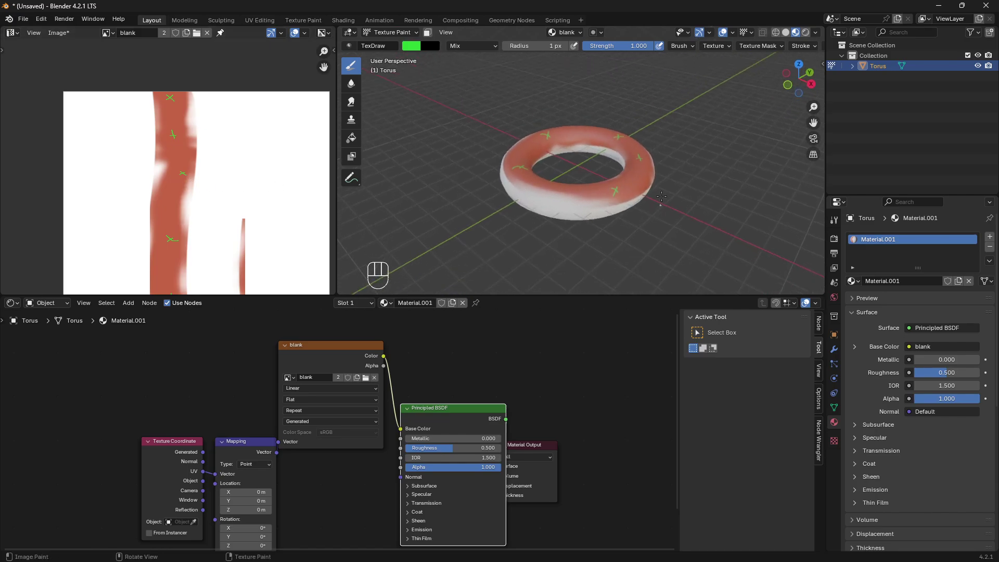
{"action": "middle_click_drag", "start_coordinate": [661, 196], "coordinate": [640, 151]}
{"action": "middle_click_drag", "start_coordinate": [639, 210], "coordinate": [551, 192]}
{"action": "scroll", "coordinate": [561, 174], "scroll_direction": "up", "scroll_amount": 4}
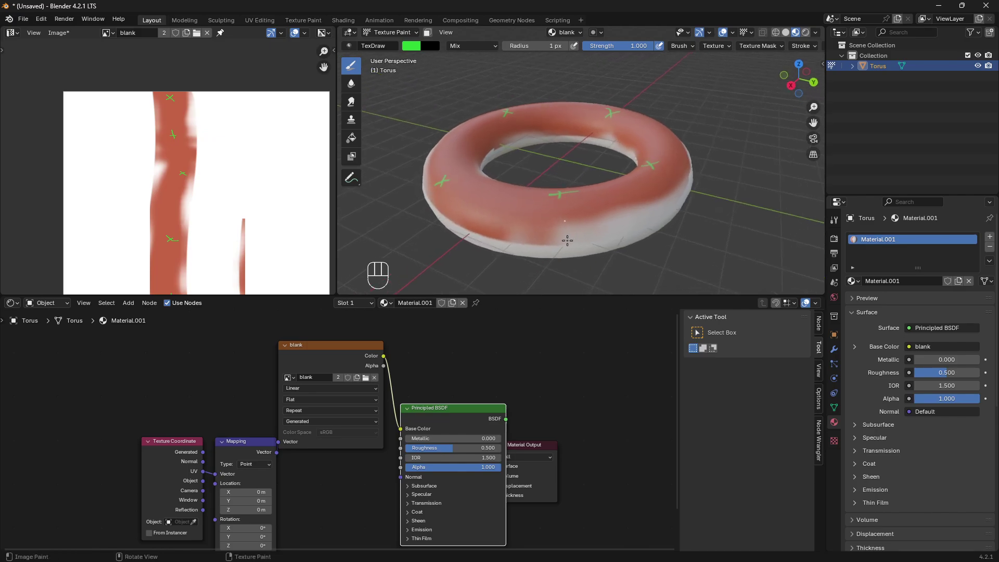
{"action": "left_click_drag", "start_coordinate": [571, 295], "coordinate": [582, 269]}
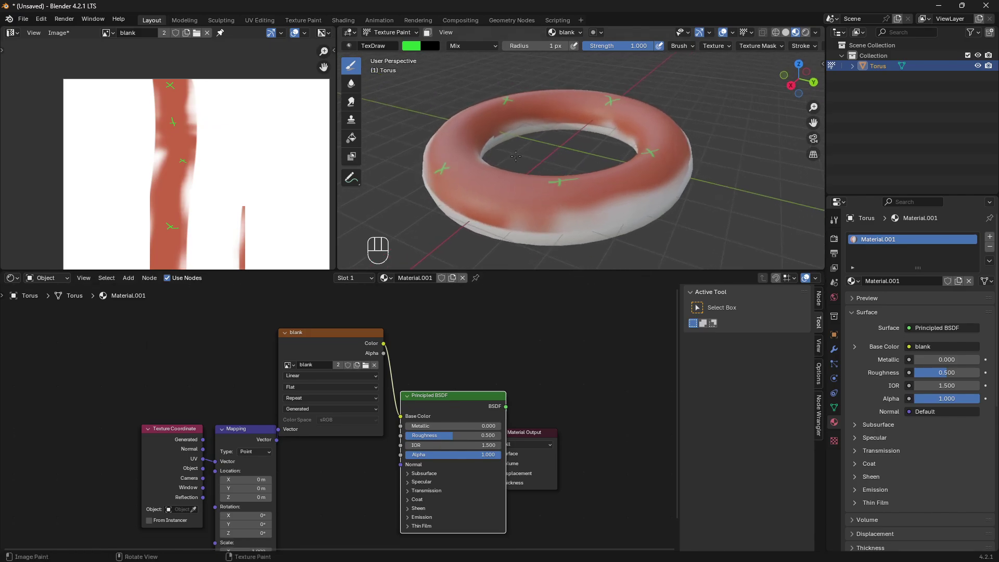